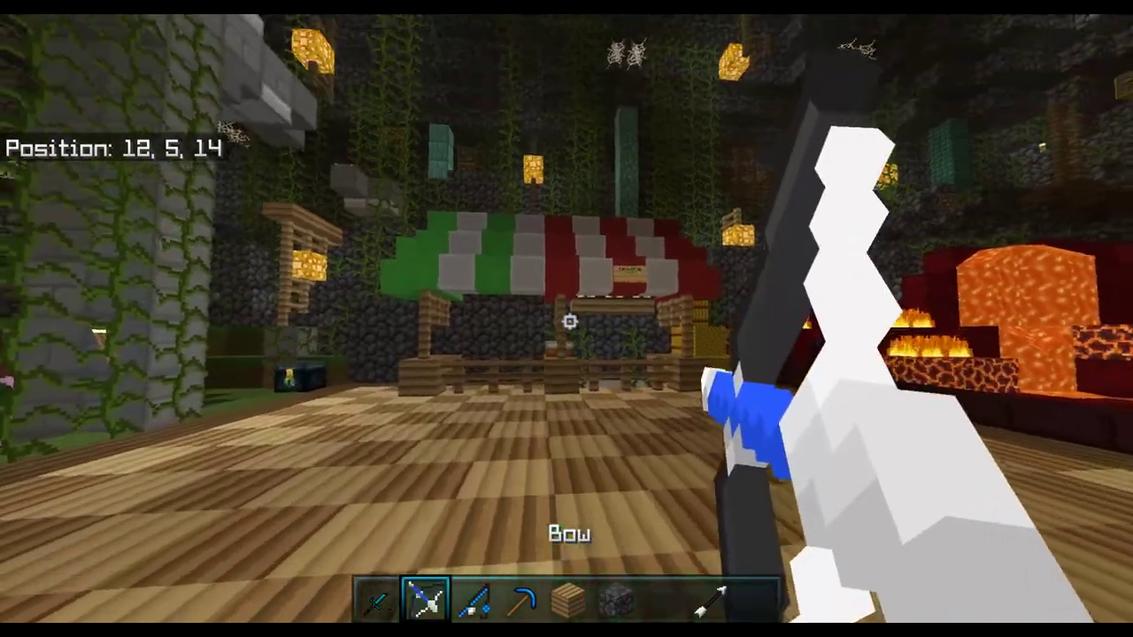
Step: Draw and fire the bow at the striped stall roof to examine the bow's textures
right_click(569, 322)
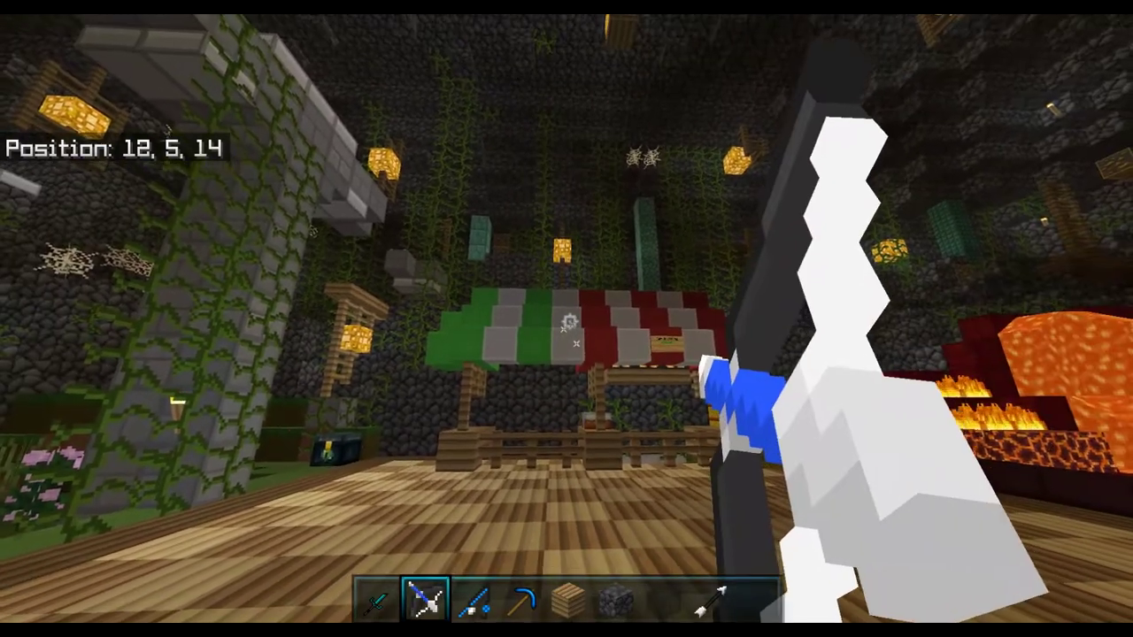
right_click(569, 321)
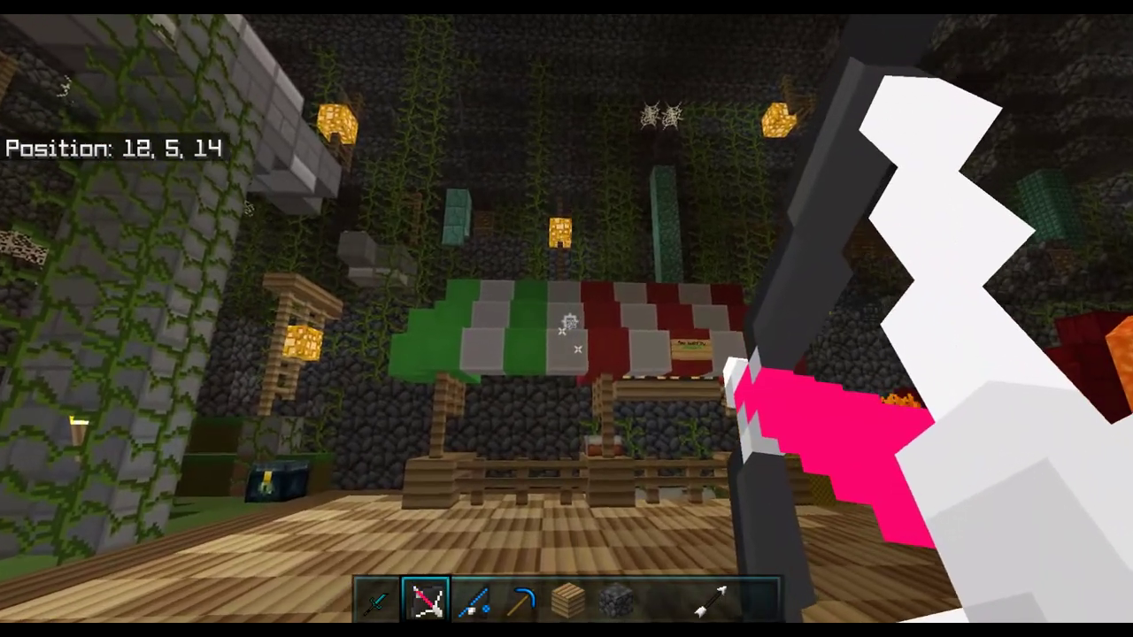
right_click(569, 321)
key("w")
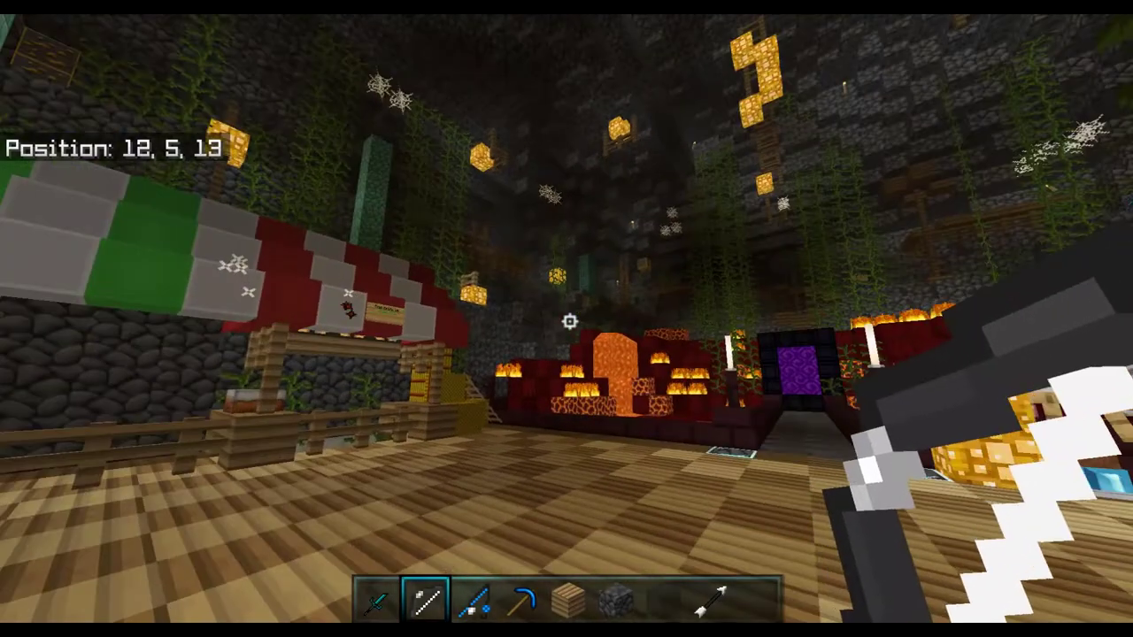
key("w")
key("space")
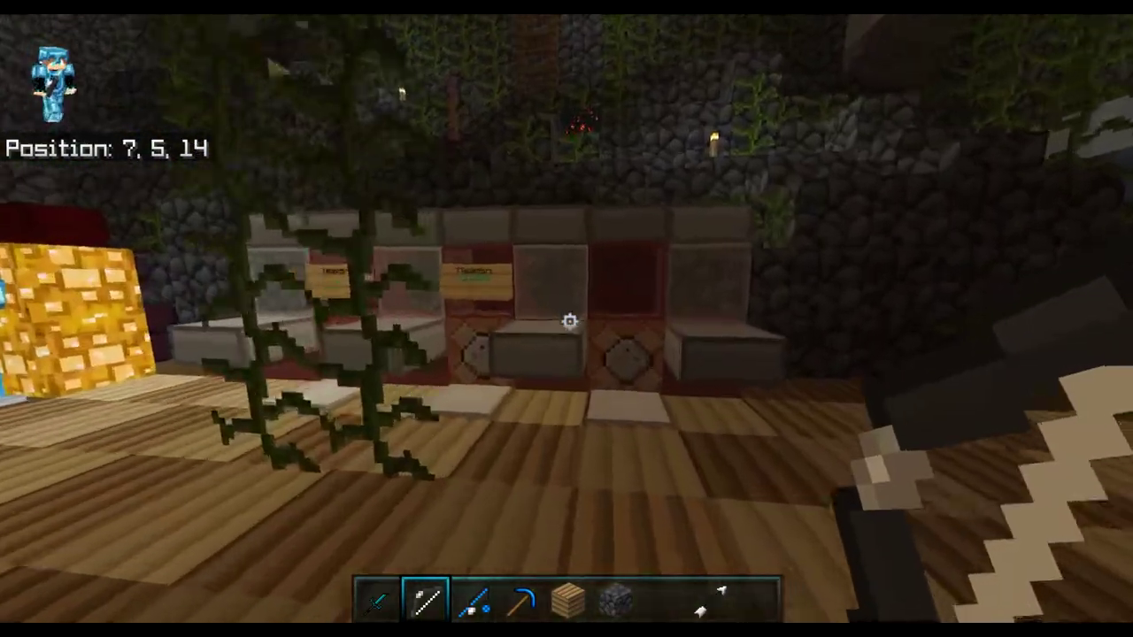
Step: Equip the sword to examine its texture and pause the game
key("1")
key("w")
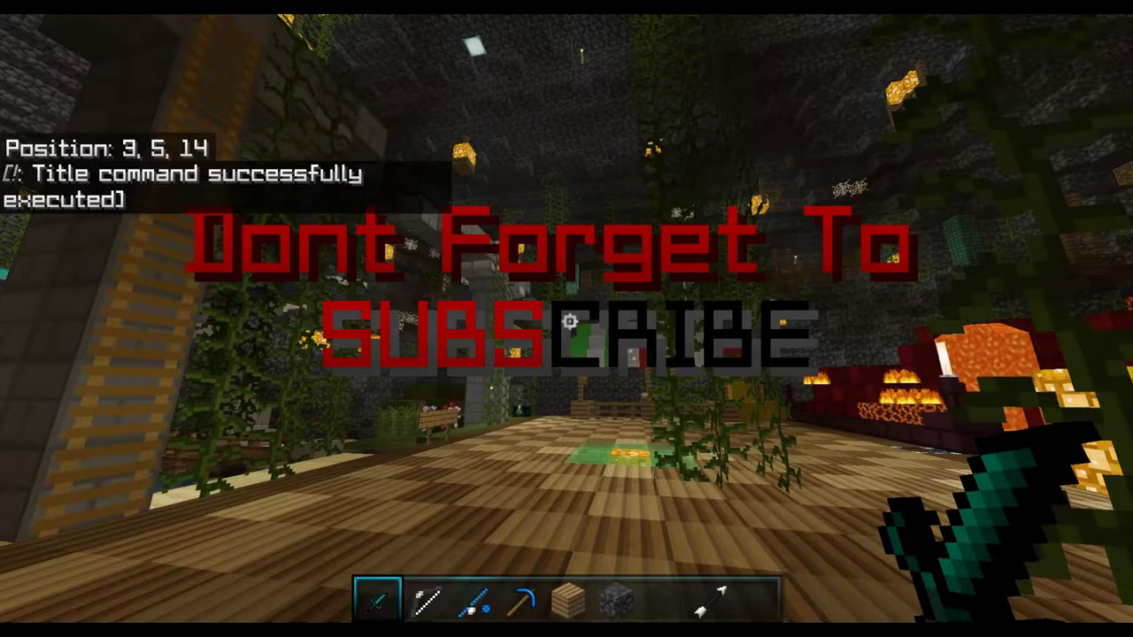
key("w")
key("Escape")
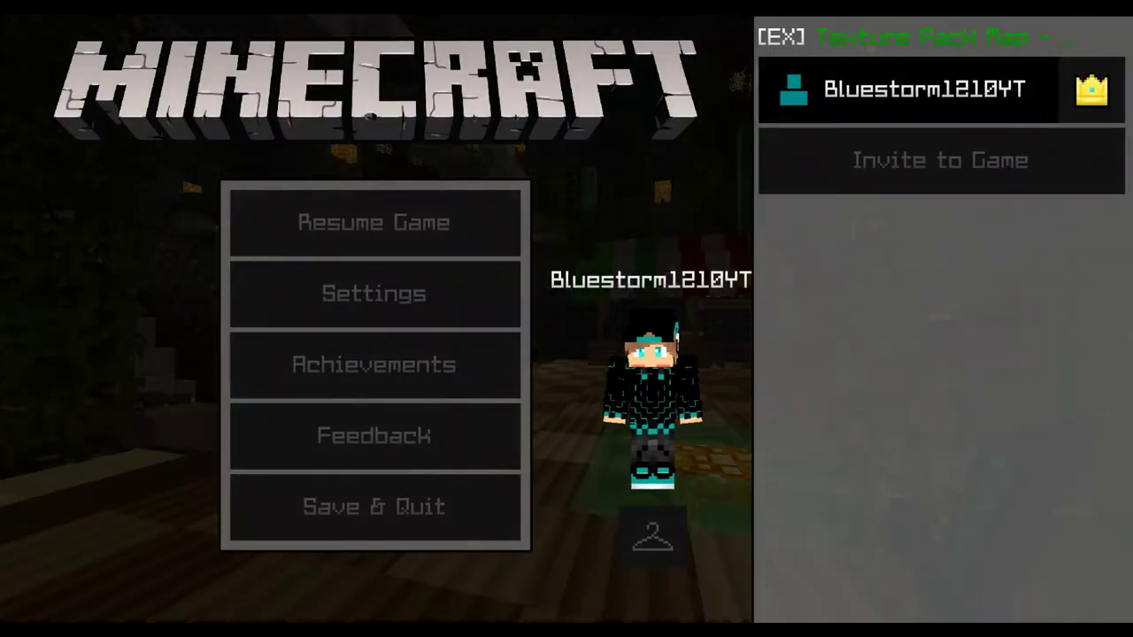
Step: Switch to Dropbox in Chrome and download the BlueStorm By Bluestormageddon folder
left_click(458, 615)
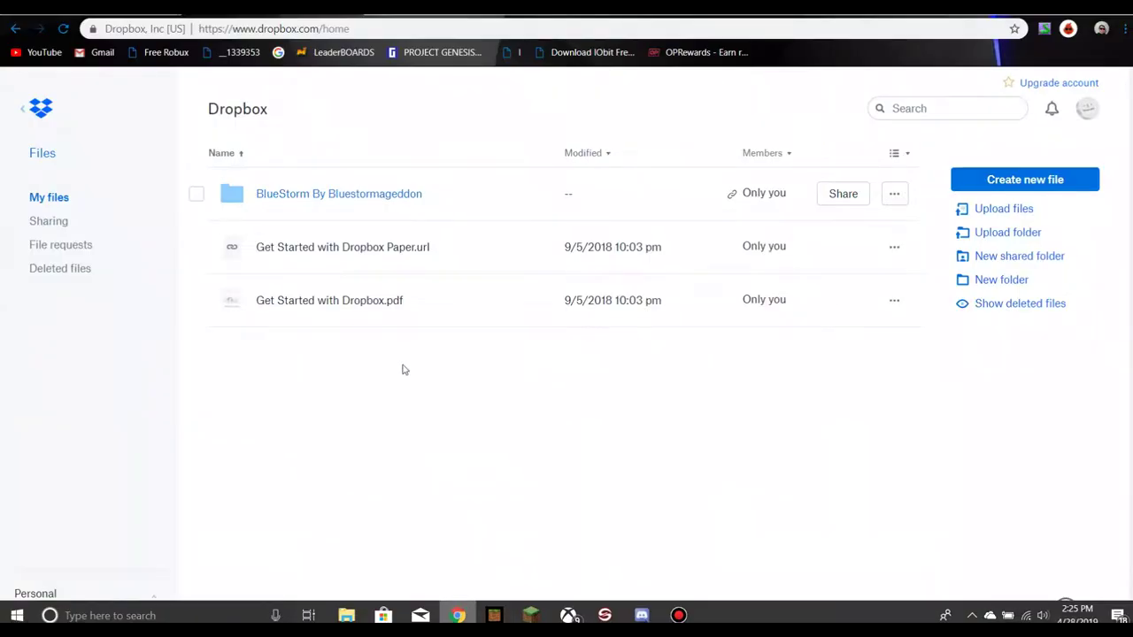
left_click(895, 195)
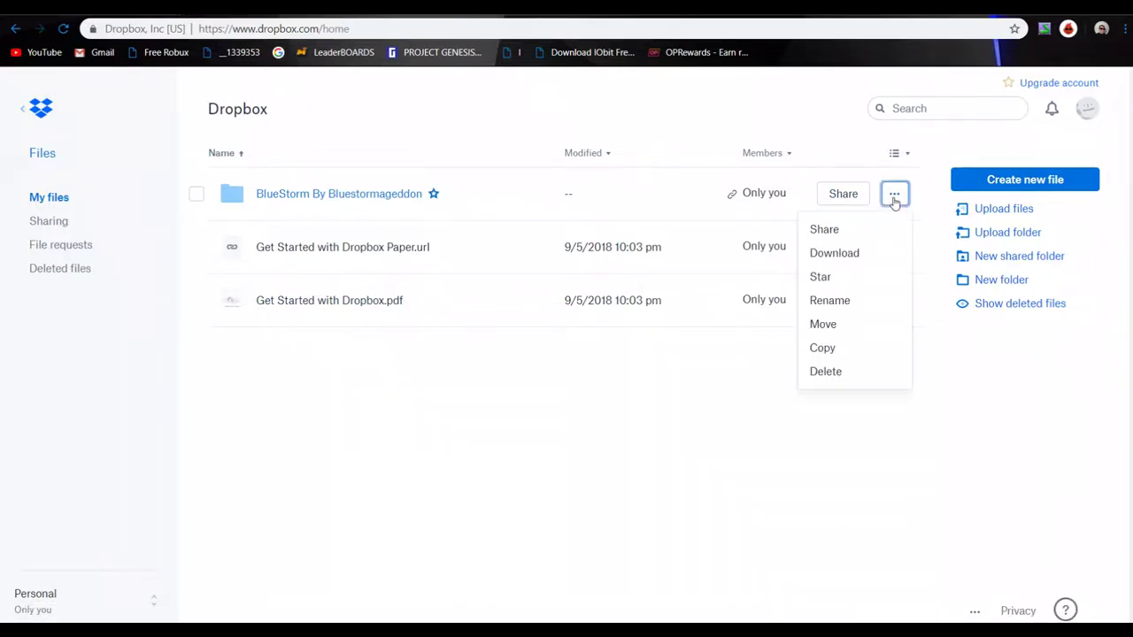
left_click(857, 255)
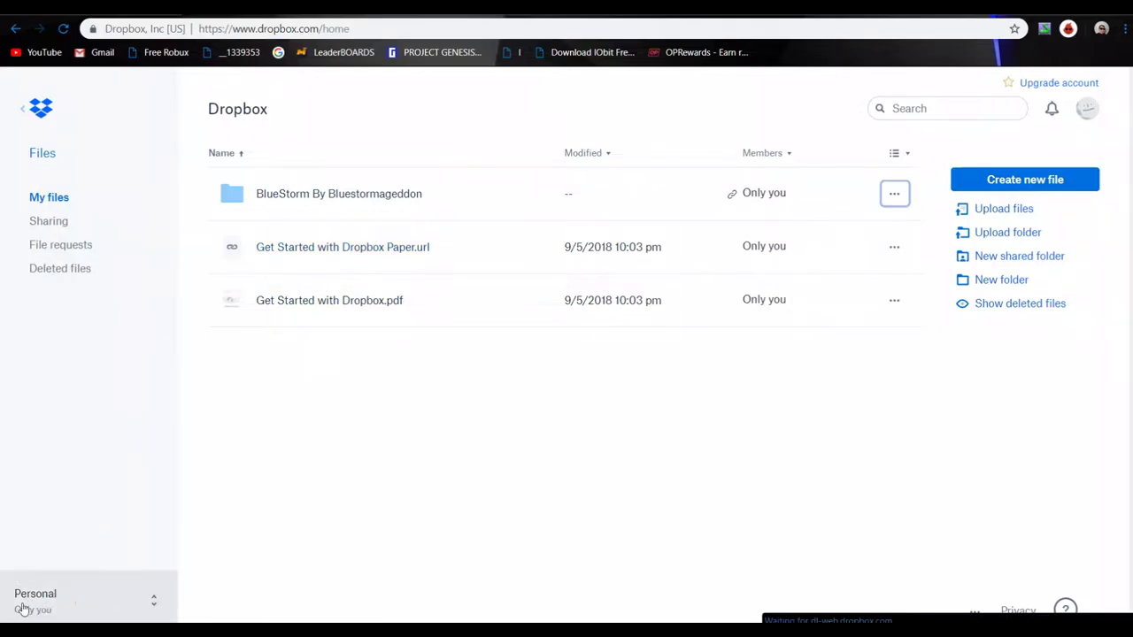
Step: Place the downloaded BlueStorm By Bluestormageddon zip on the desktop beside the existing copy of the archive
left_click(1124, 28)
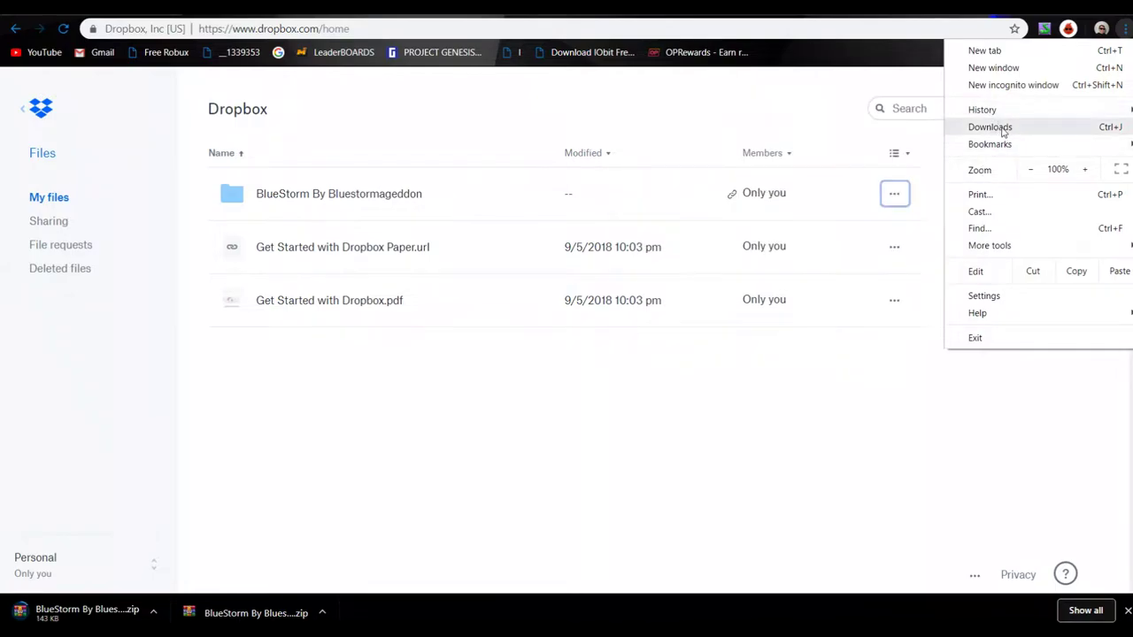
left_click(499, 433)
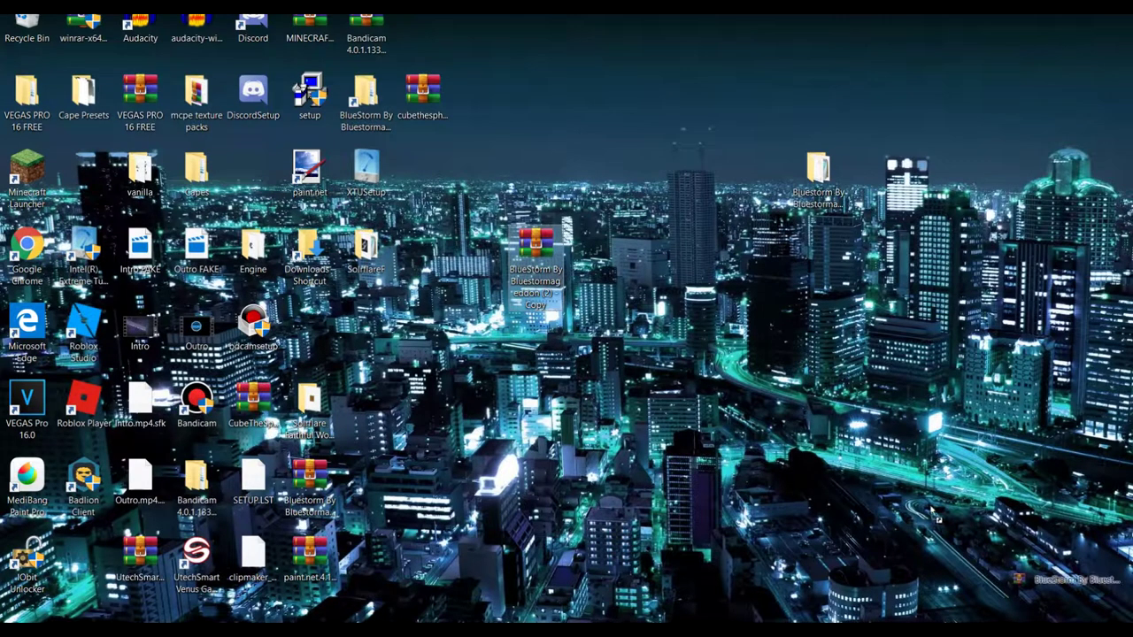
left_click_drag(788, 412, 622, 277)
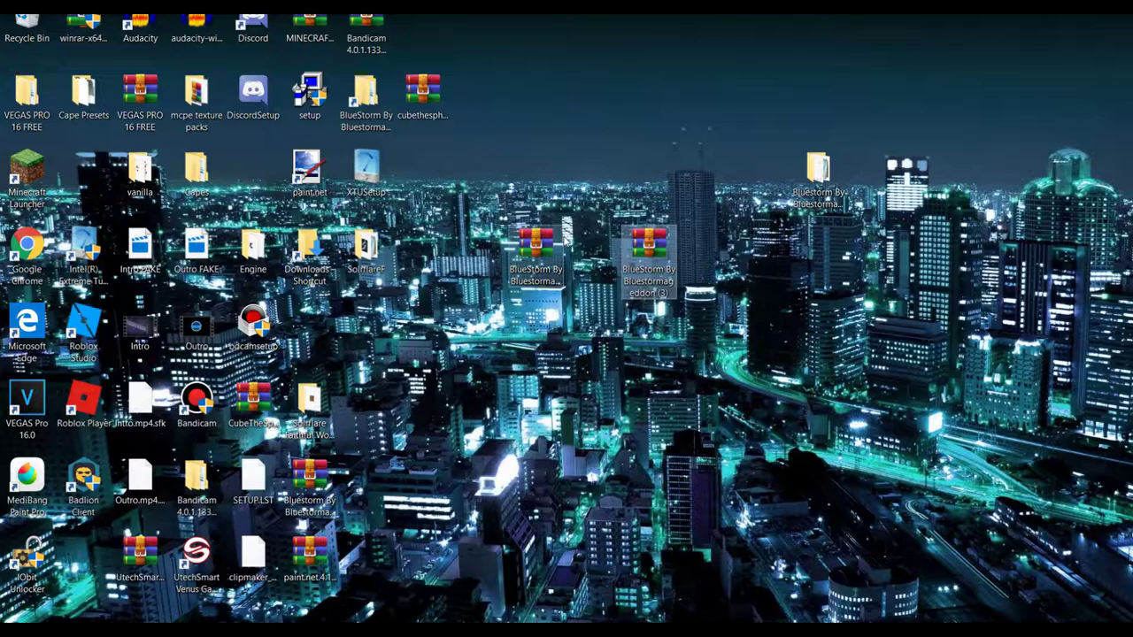
Step: Open the desktop's BlueStorm By Bluestormageddon (2) - Copy.zip in WinRAR and go up to the Desktop folder containing it
left_click(538, 248)
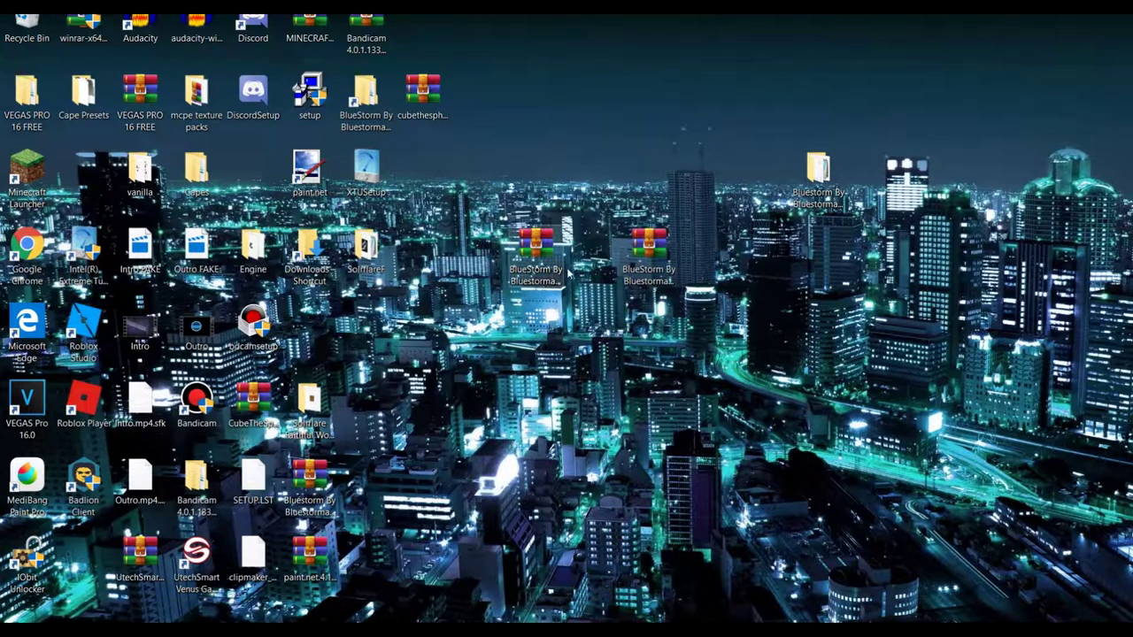
double_click(536, 252)
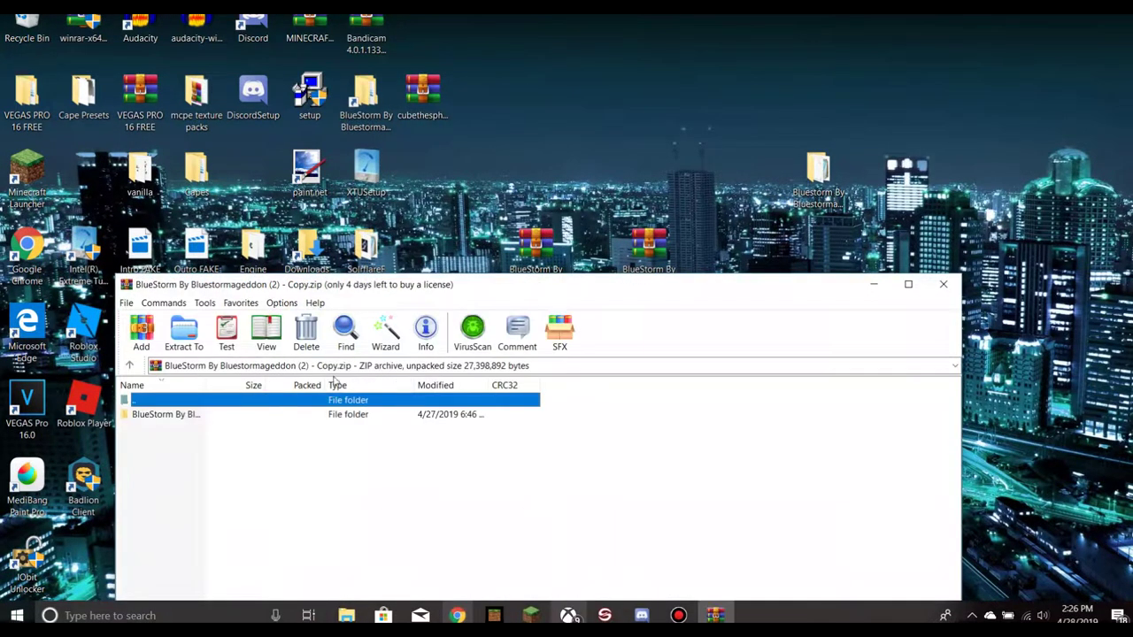
left_click(153, 415)
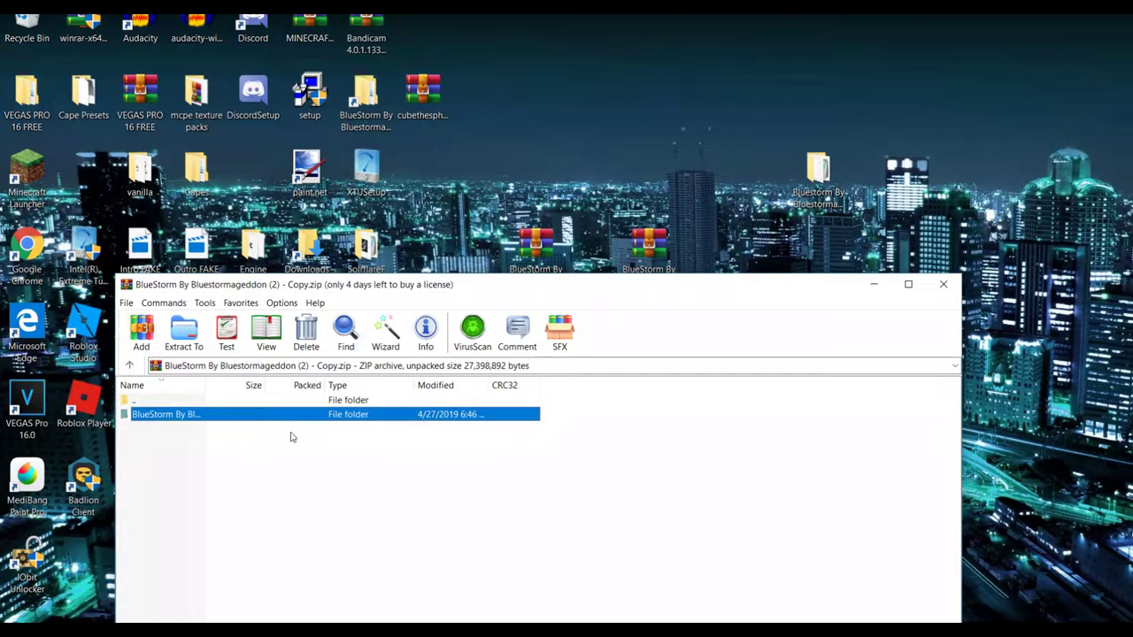
left_click(208, 401)
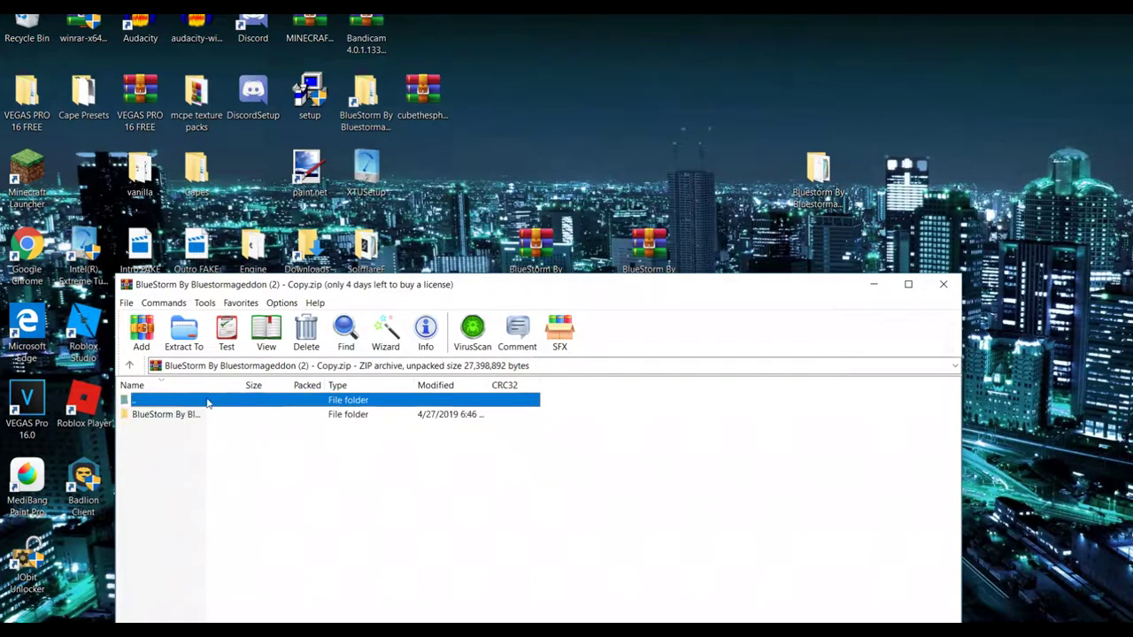
double_click(208, 401)
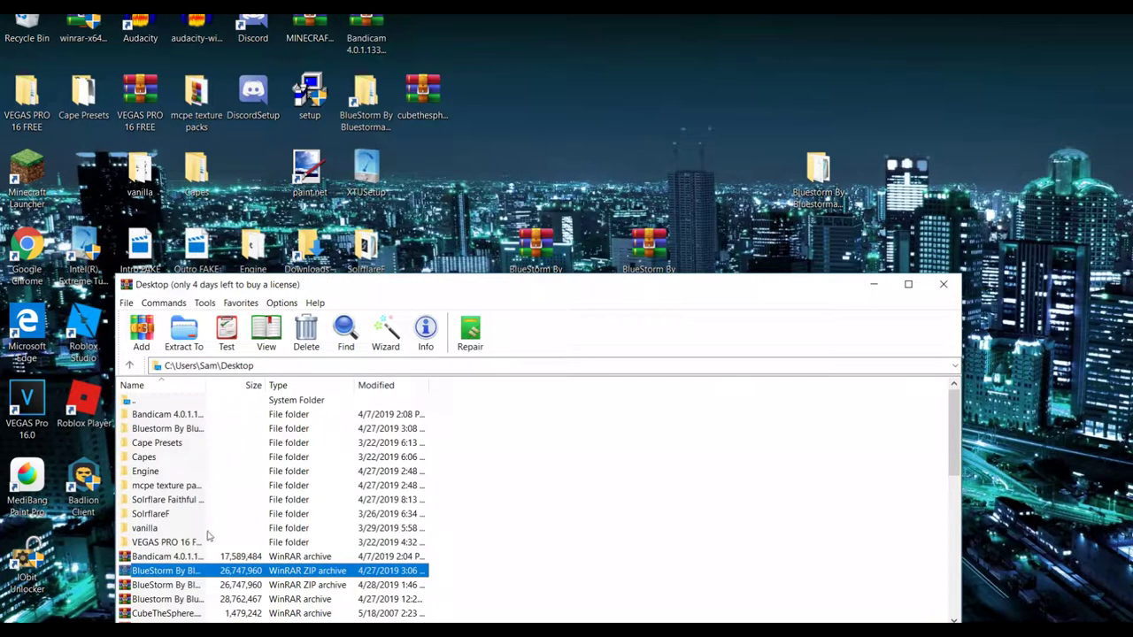
Step: Change the extension of BlueStorm By Bluestormageddon (2) - Copy from zip to mcpack and close WinRAR
left_click(188, 574)
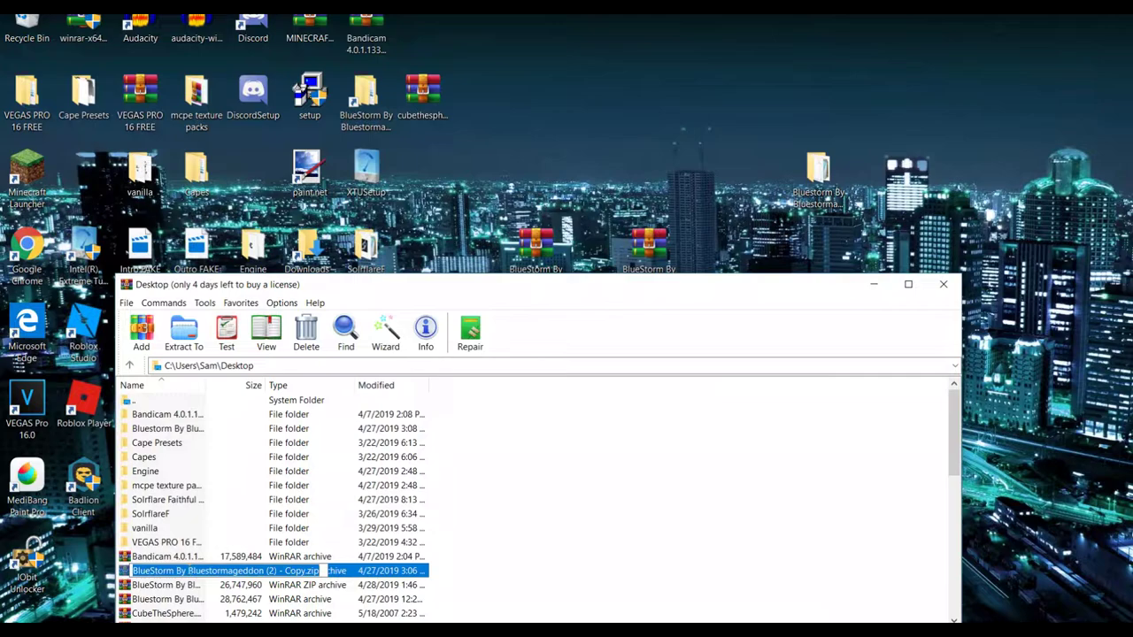
left_click(324, 571)
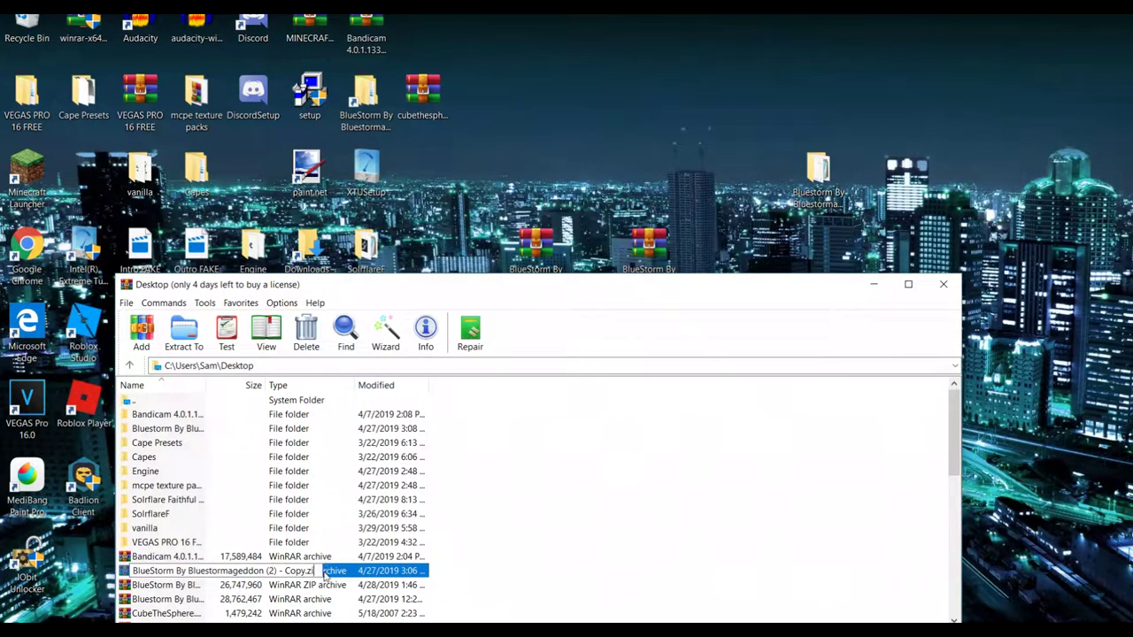
type("mcpack")
key("Return")
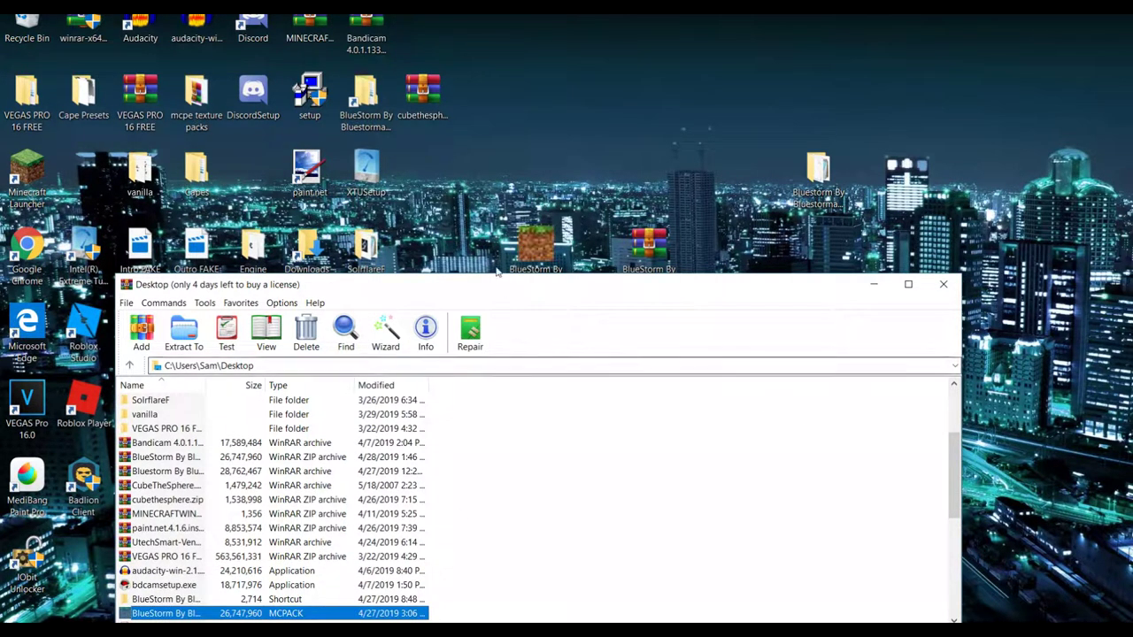
left_click(943, 284)
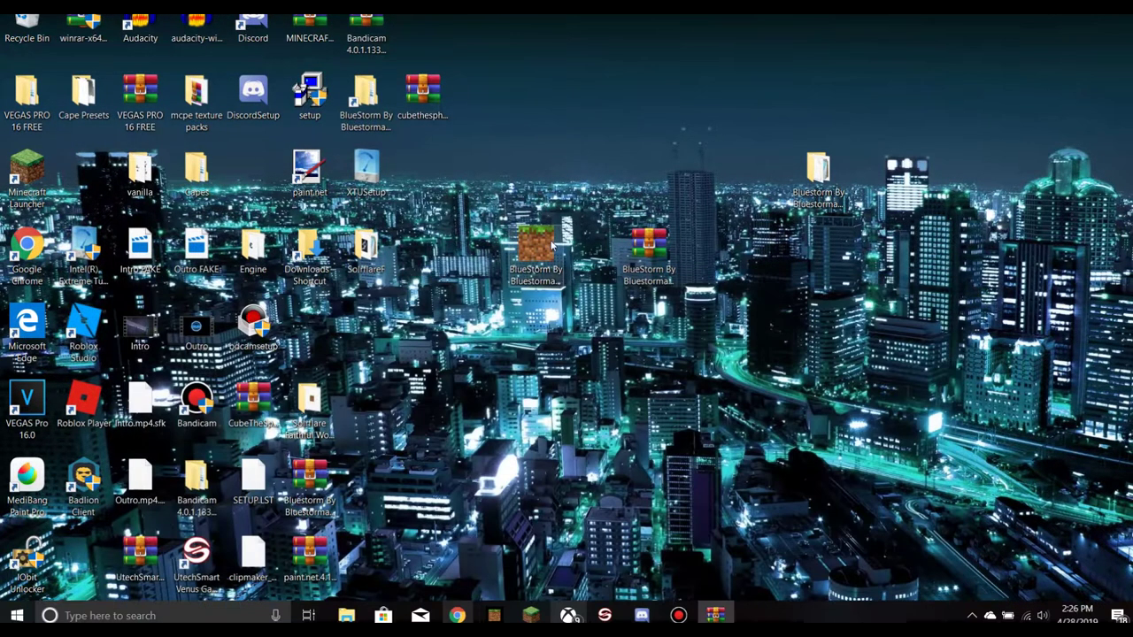
Step: Try to import the BlueStorm mcpack file from the desktop into Minecraft, and return to the desktop
double_click(534, 248)
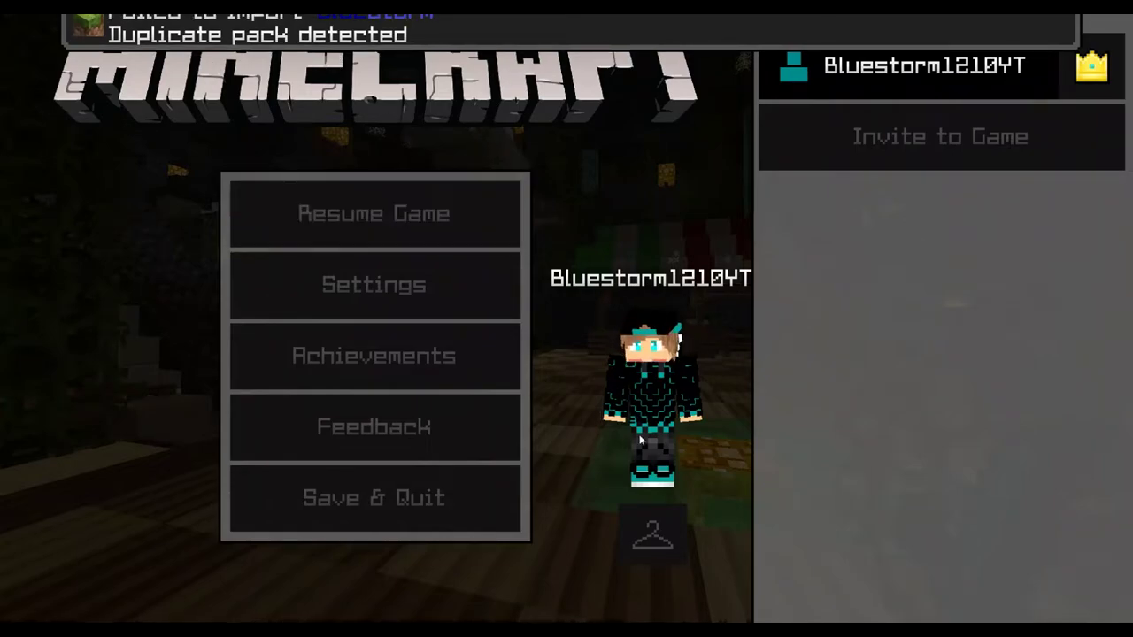
left_click(446, 209)
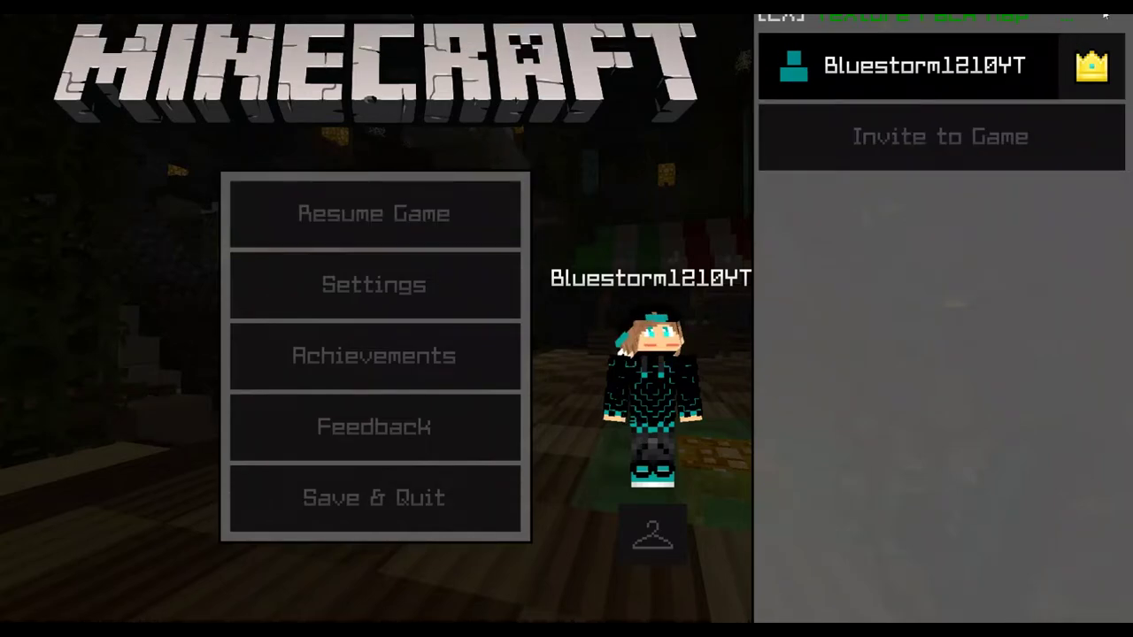
mouse_move(905, 629)
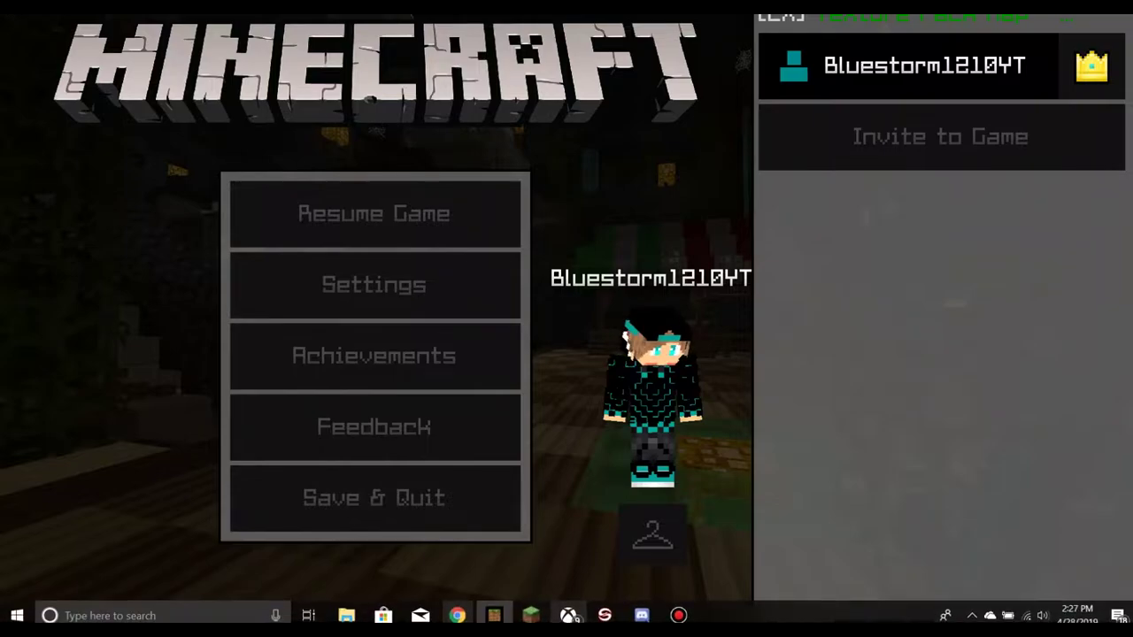
left_click(1128, 617)
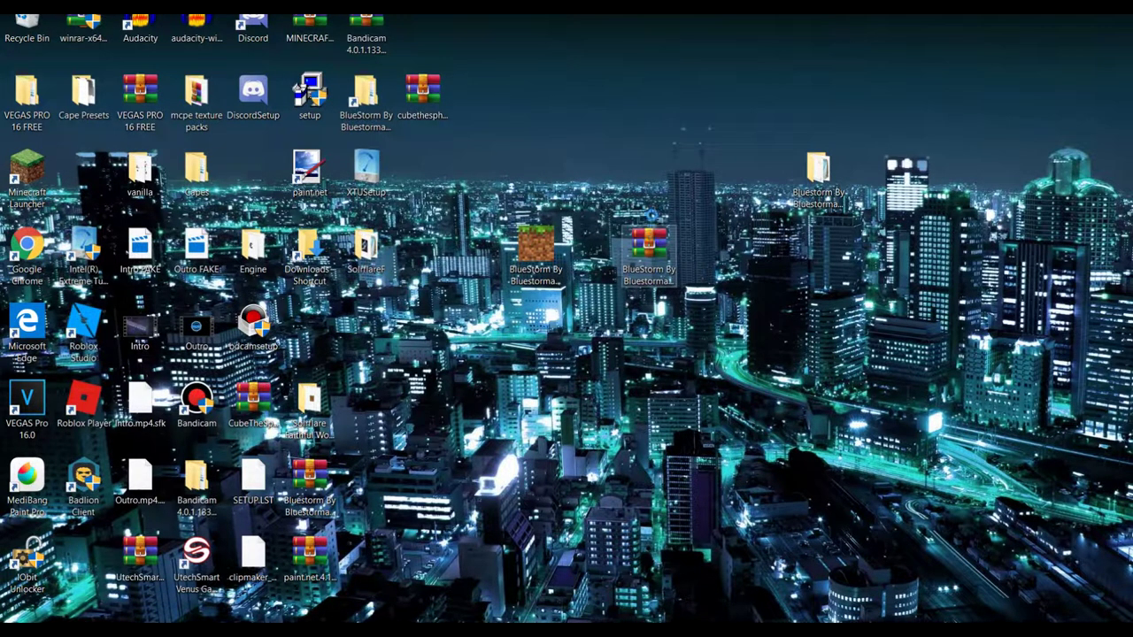
Step: Extract the BlueStorm folder from BlueStorm By Bluestormageddon (3).zip to the desktop, replacing the existing files
left_click(647, 254)
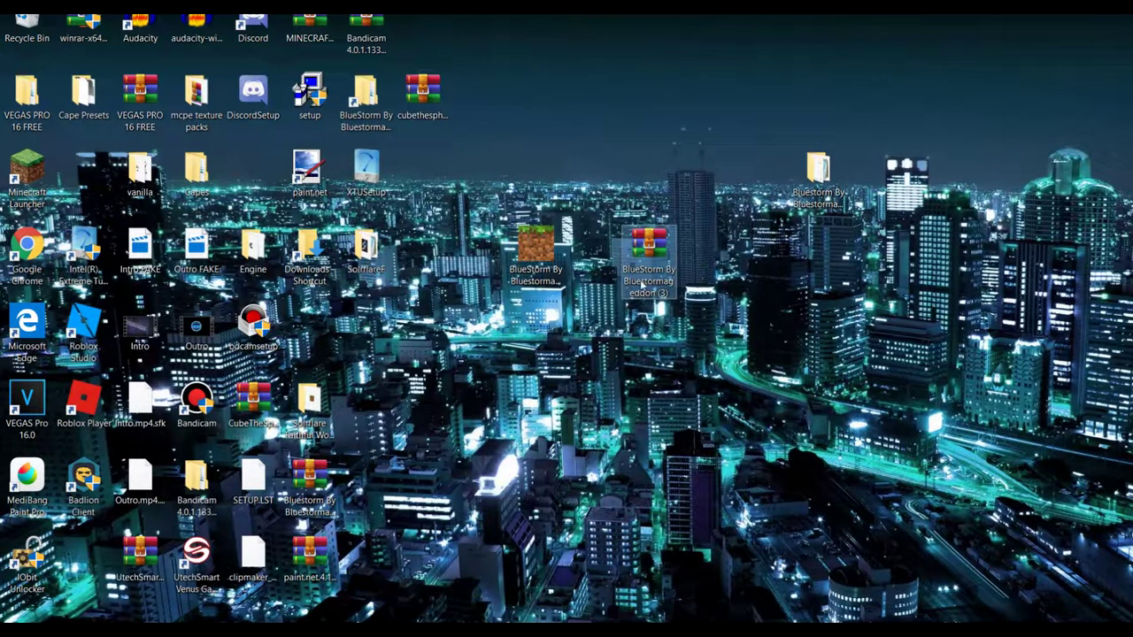
left_click(647, 233)
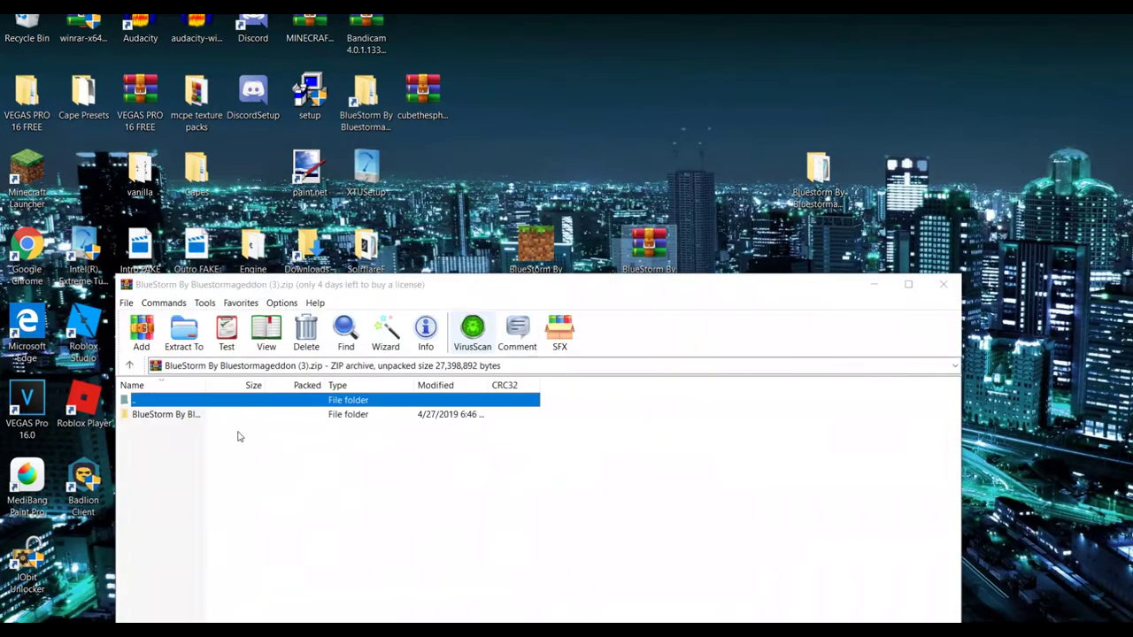
left_click_drag(177, 416, 947, 220)
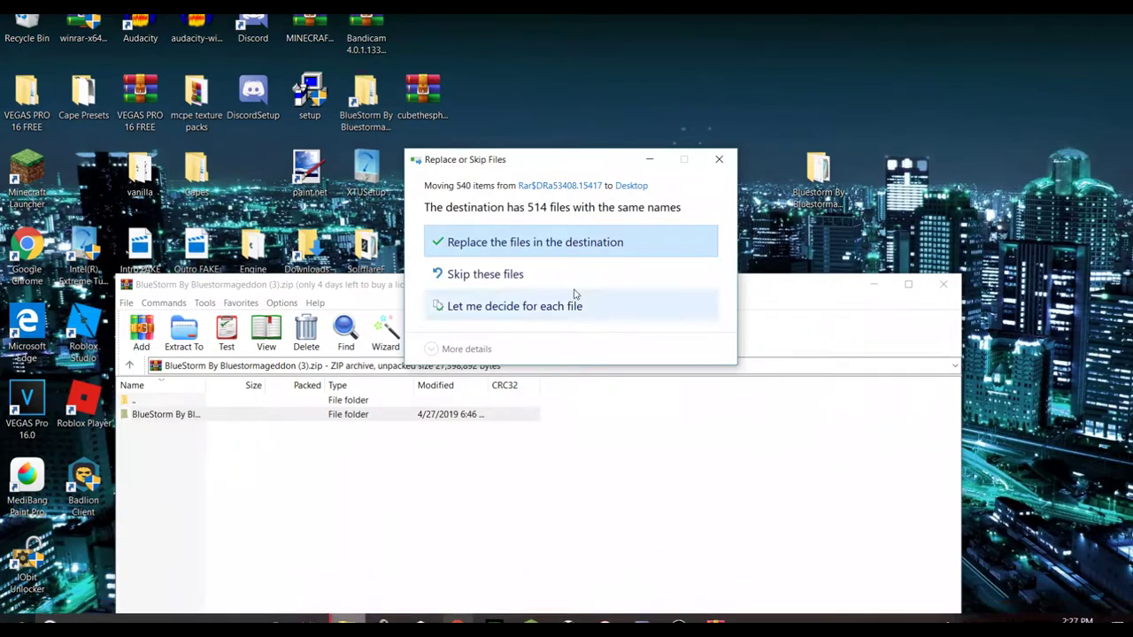
left_click(609, 245)
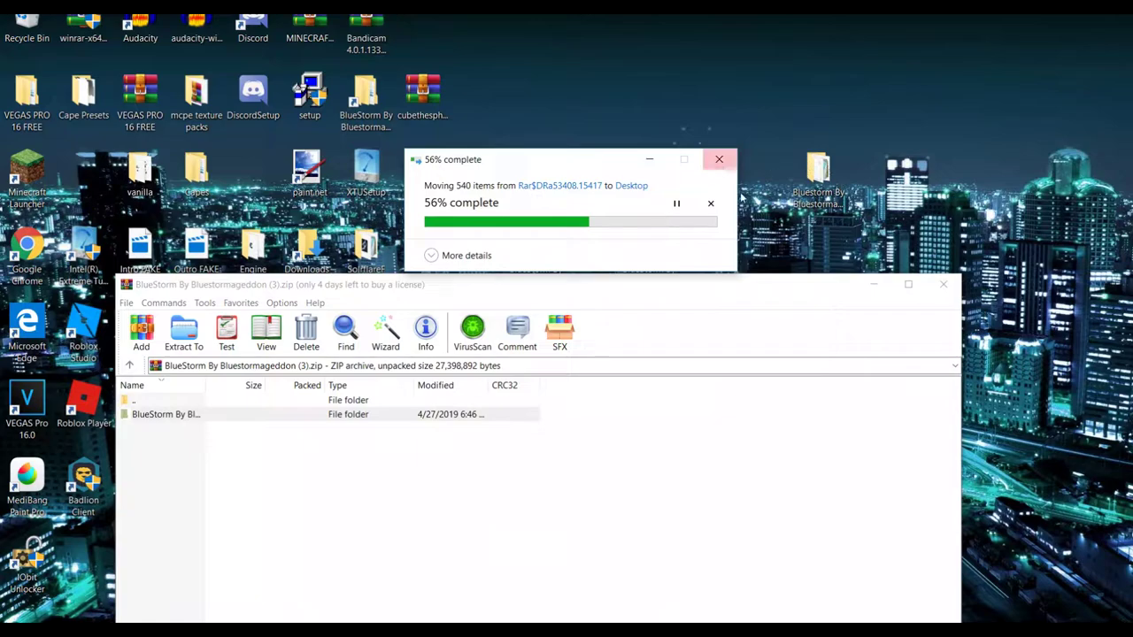
Step: Reposition the extracted BlueStorm folder away from the other desktop items and close the archive window
left_click_drag(819, 173, 944, 245)
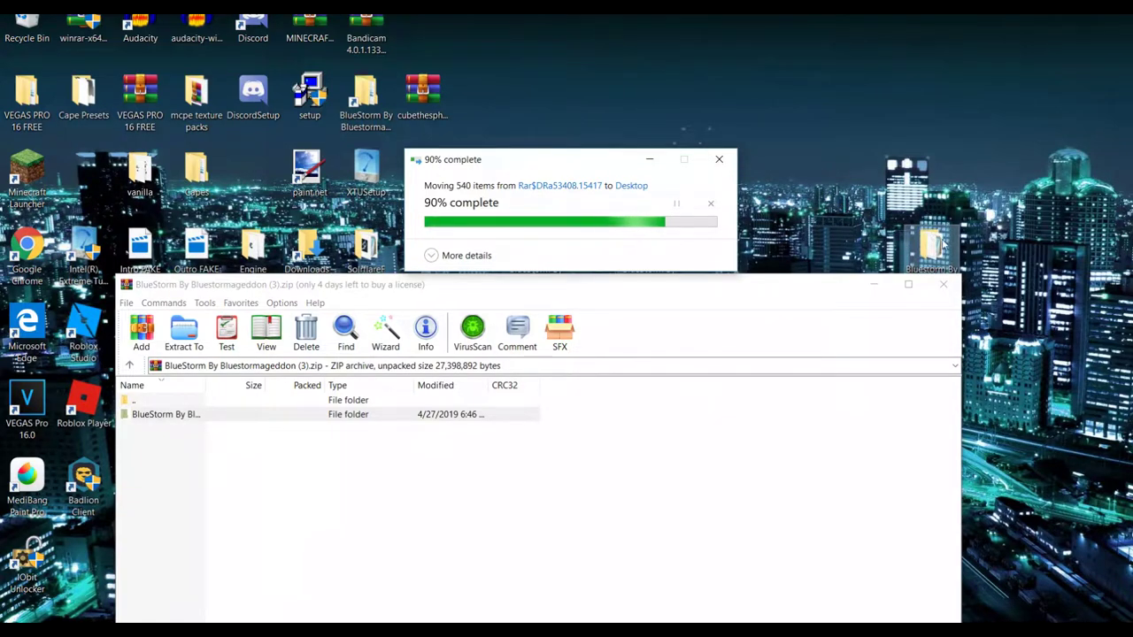
left_click(944, 284)
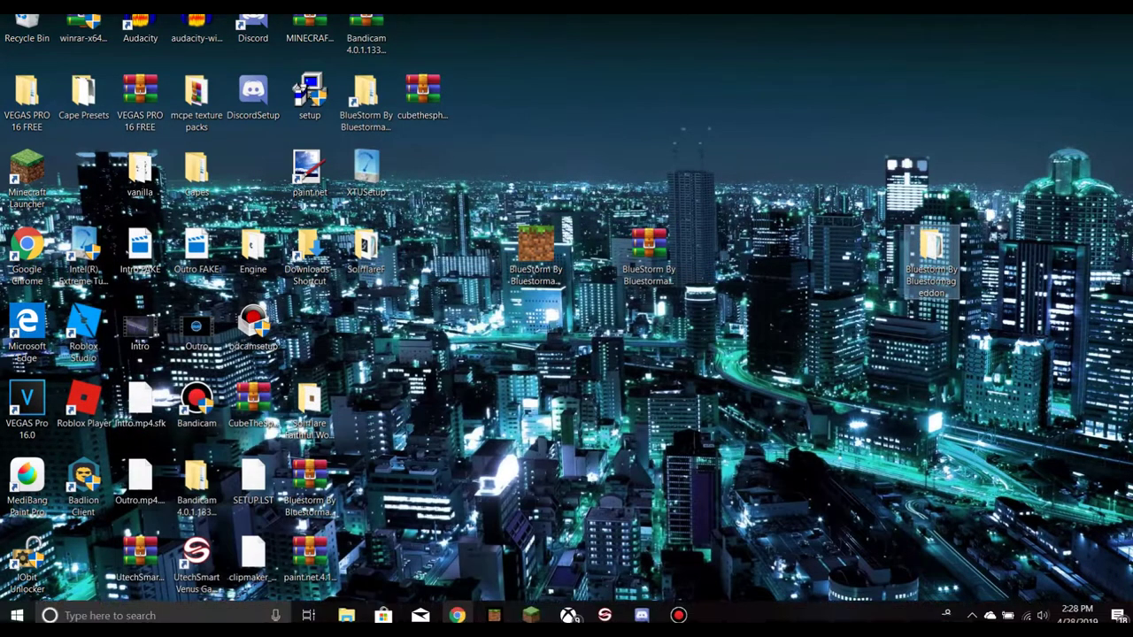
left_click(640, 414)
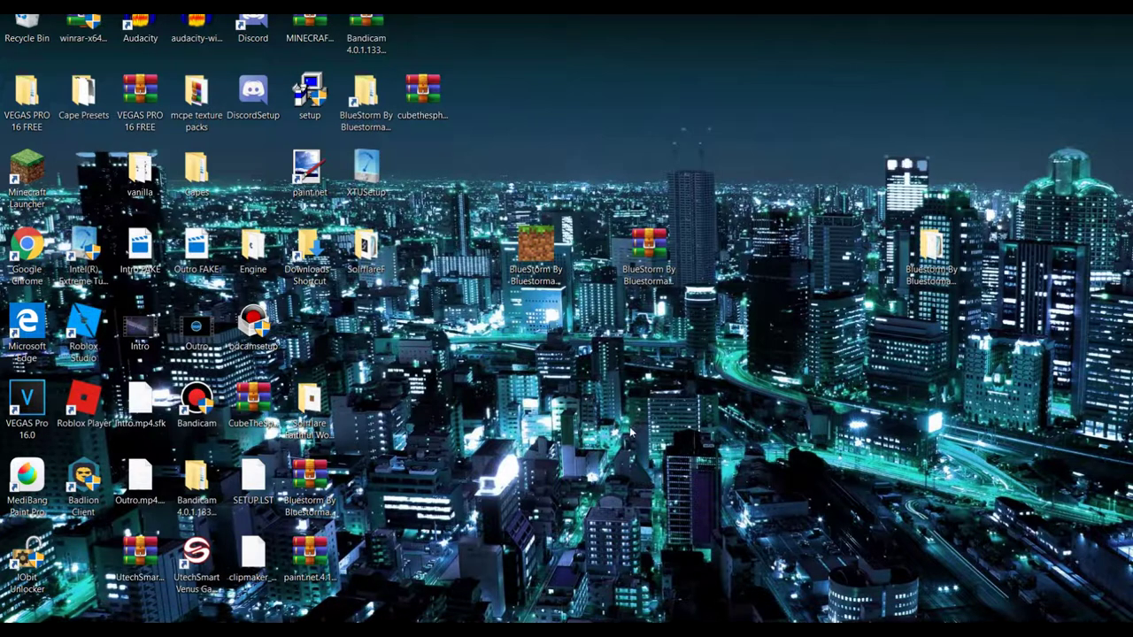
Step: Open a File Explorer window
mouse_move(416, 620)
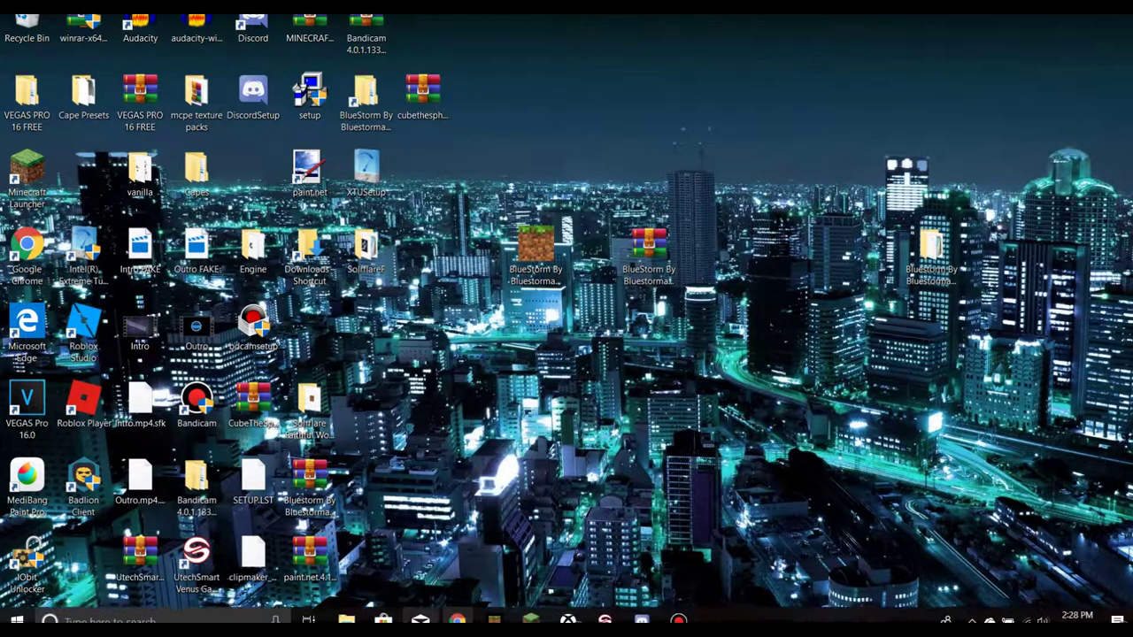
left_click(357, 615)
left_click(356, 615)
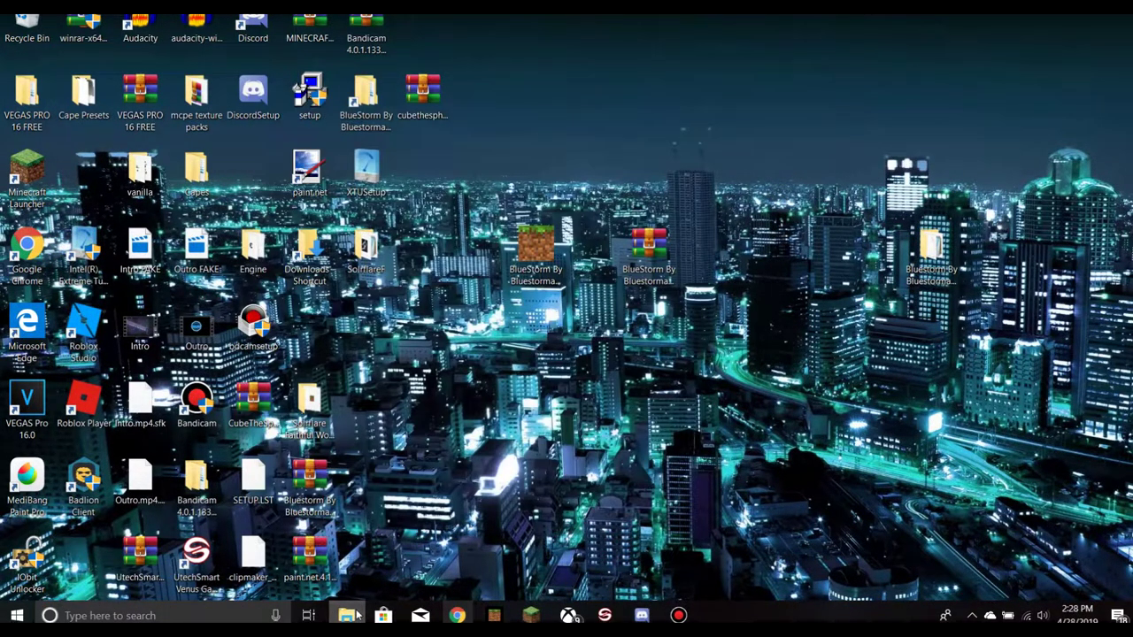
left_click(352, 614)
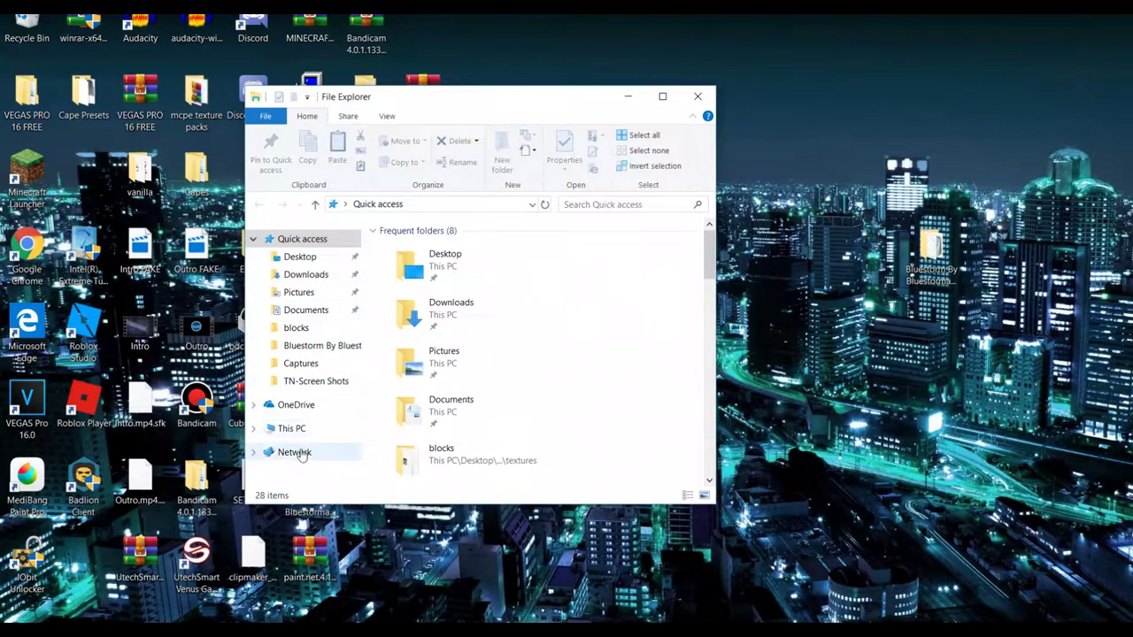
Step: Open the Local Disk (C:) drive from This PC
left_click(298, 429)
scroll(433, 331, "down", 3)
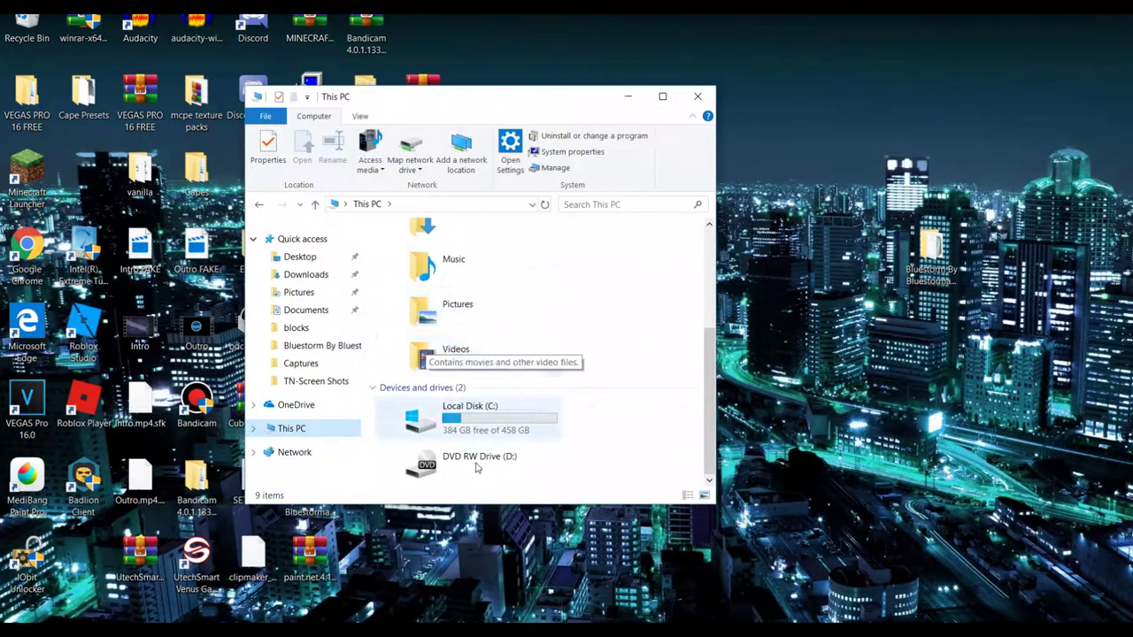
left_click(483, 416)
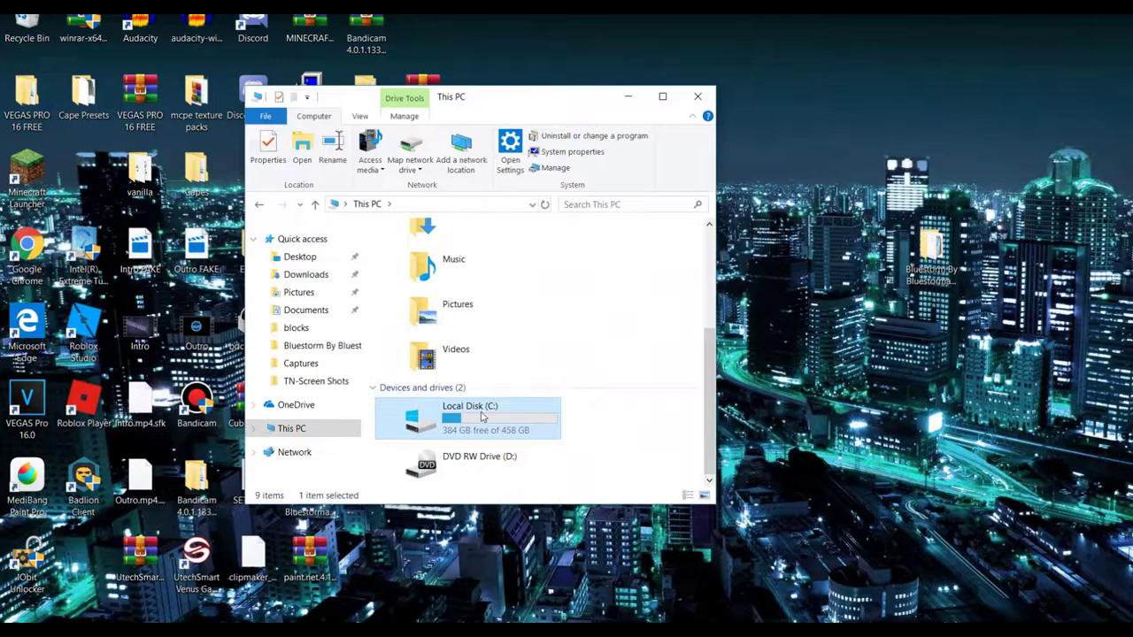
double_click(483, 416)
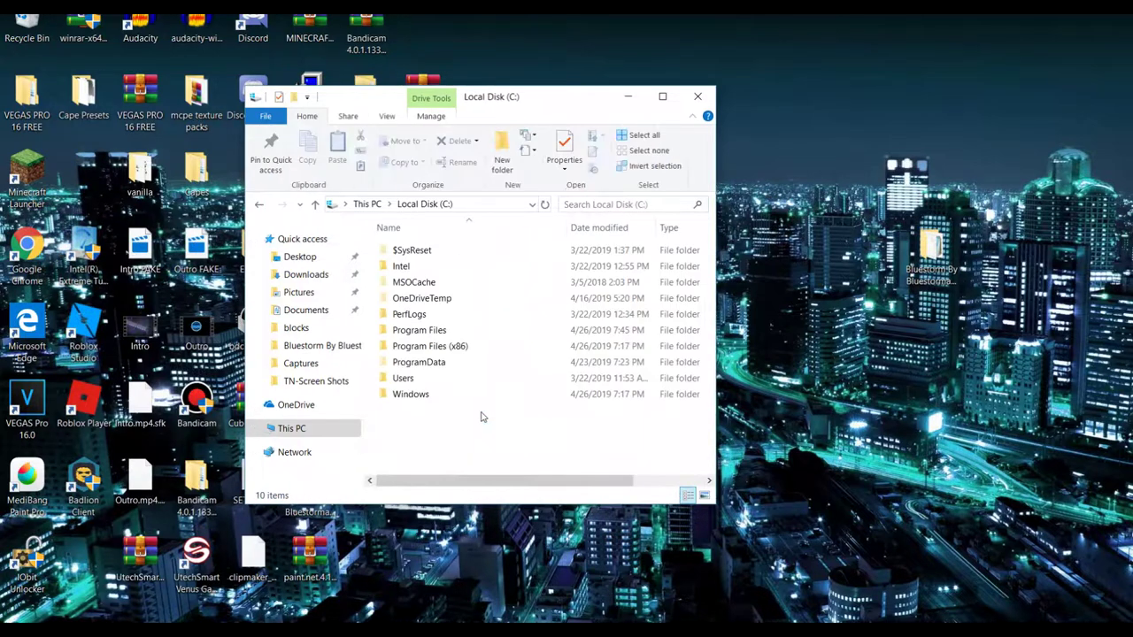
Step: Go to the previously visited Minecraft resource_packs folder under LocalState\games\com.mojang in the AppData\Local\Packages directory
left_click(481, 205)
left_click(531, 205)
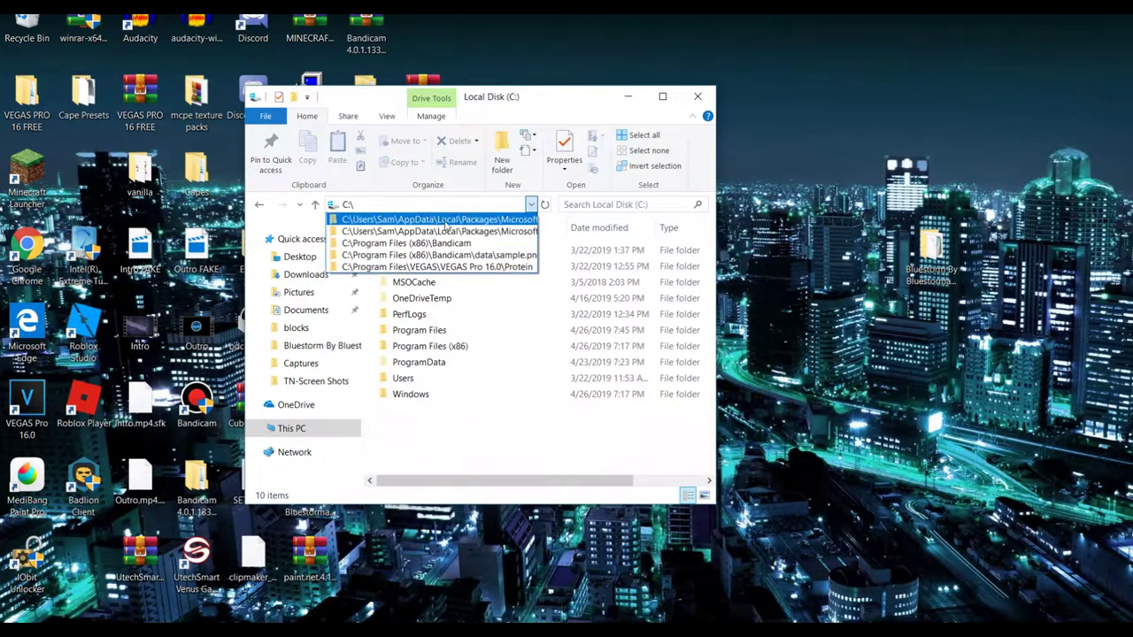
left_click(447, 221)
Step: Examine the full path of the resource_packs folder section by section, from AppData through the MinecraftUWP package to com.mojang\resource_packs
left_click(511, 205)
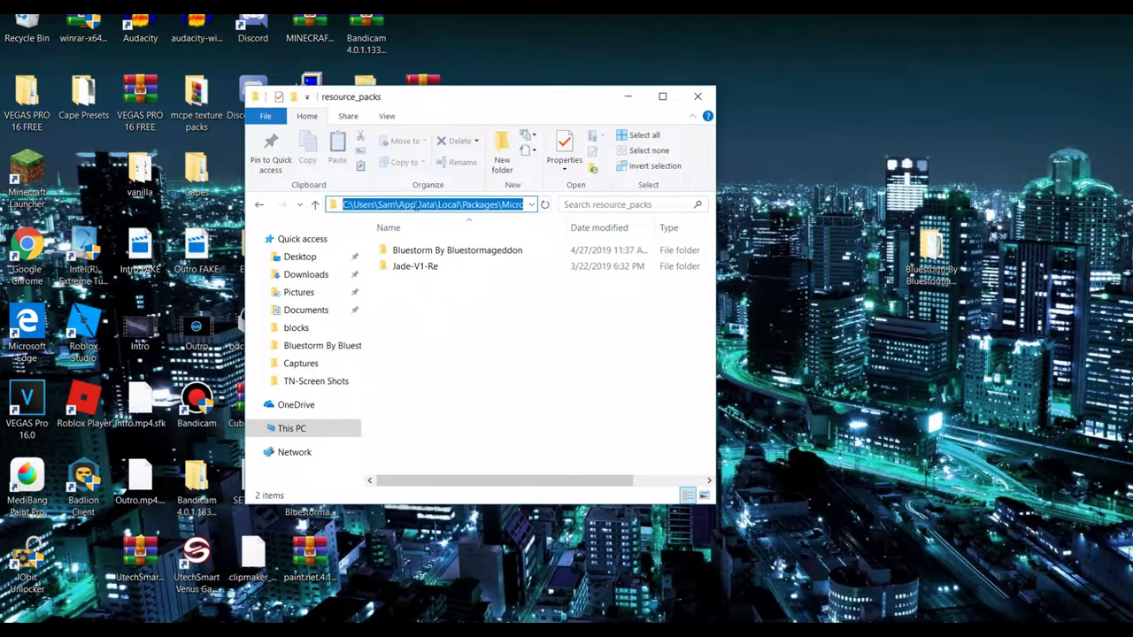
left_click(475, 204)
mouse_move(498, 204)
left_mouse_down()
mouse_move(526, 200)
mouse_move(480, 204)
left_mouse_up()
left_click_drag(405, 209, 378, 204)
left_click_drag(501, 204, 530, 205)
left_click_drag(389, 205, 527, 208)
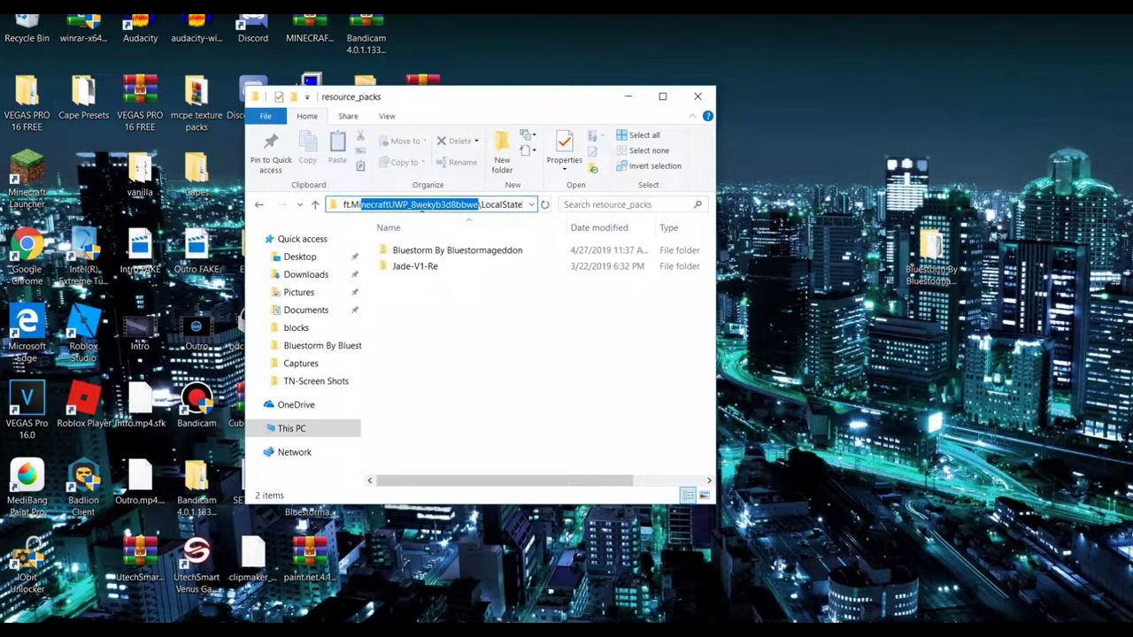
left_click_drag(460, 205, 531, 205)
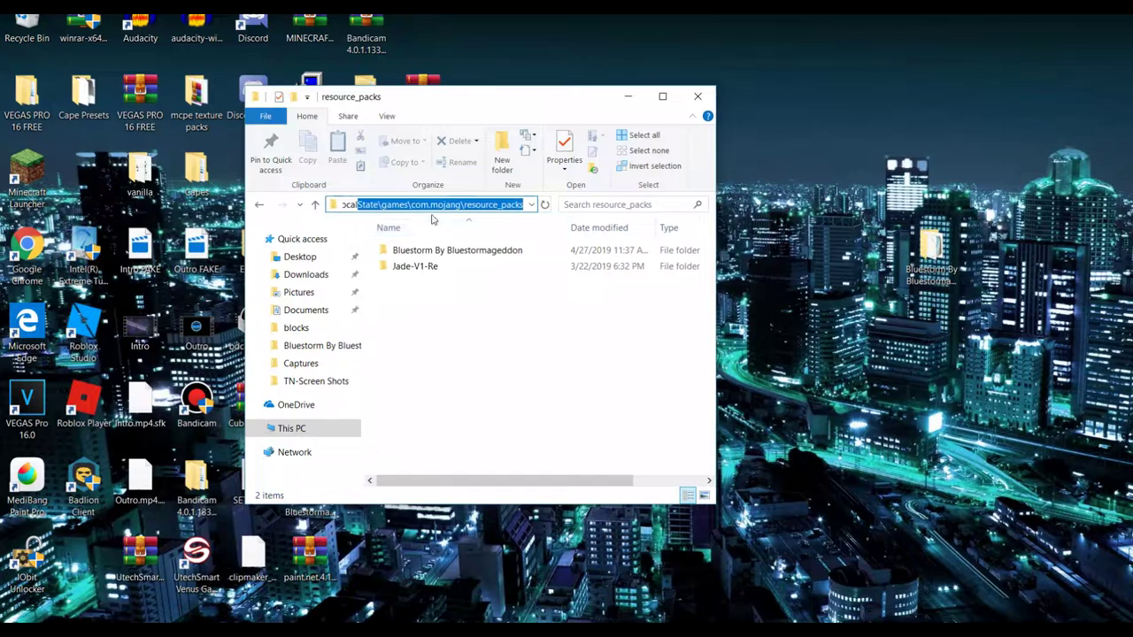
left_click_drag(499, 204, 525, 205)
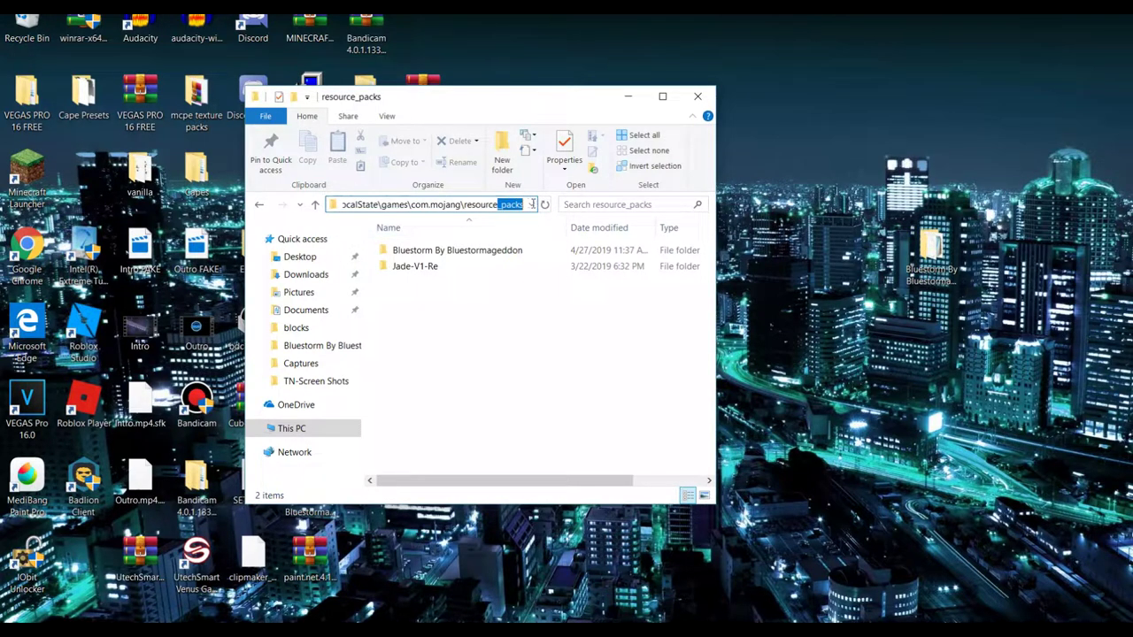
Step: Move the extracted BlueStorm folder on the desktop closer to the resource_packs window
left_click(884, 243)
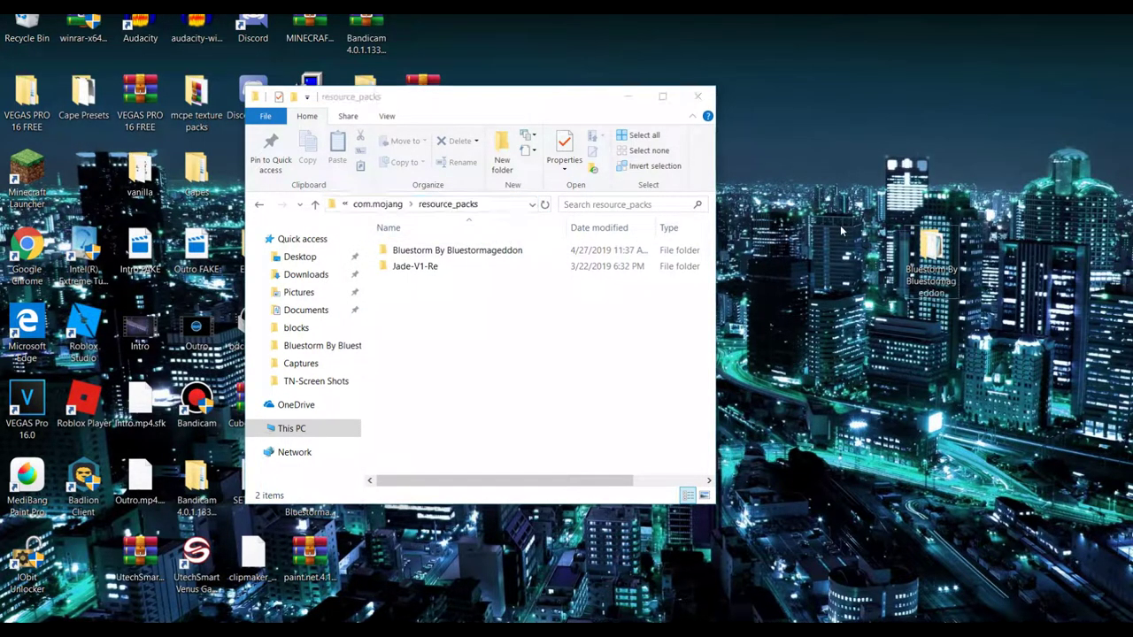
left_click(929, 252)
left_click_drag(929, 254, 819, 262)
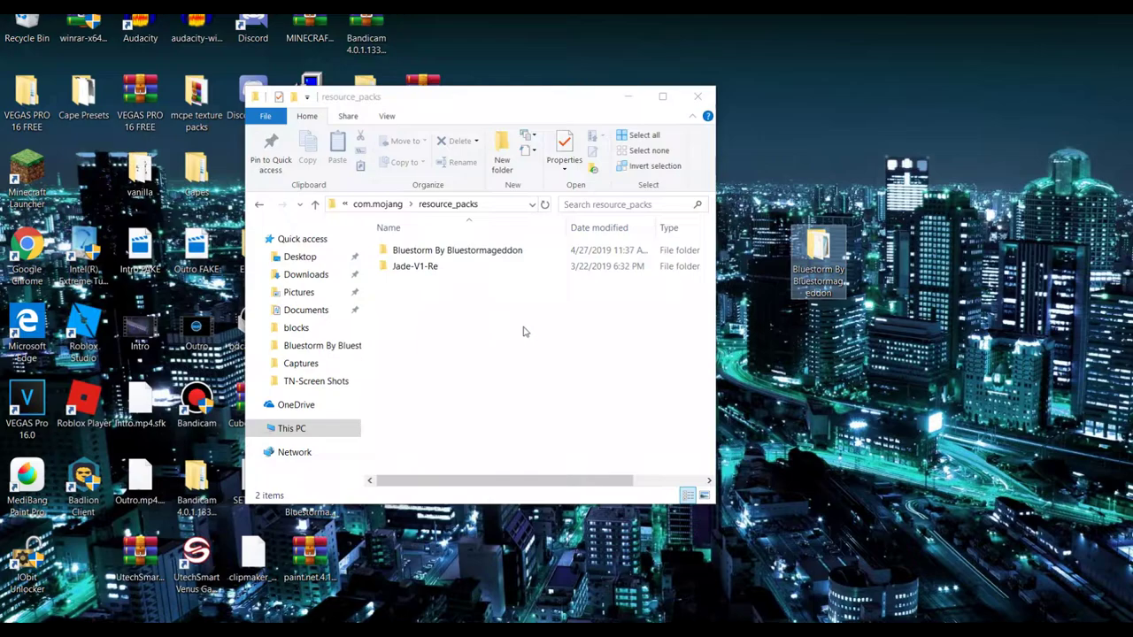
Step: Switch to Minecraft, resume the game and change the camera to the front-facing third-person view
mouse_move(420, 621)
left_click(494, 616)
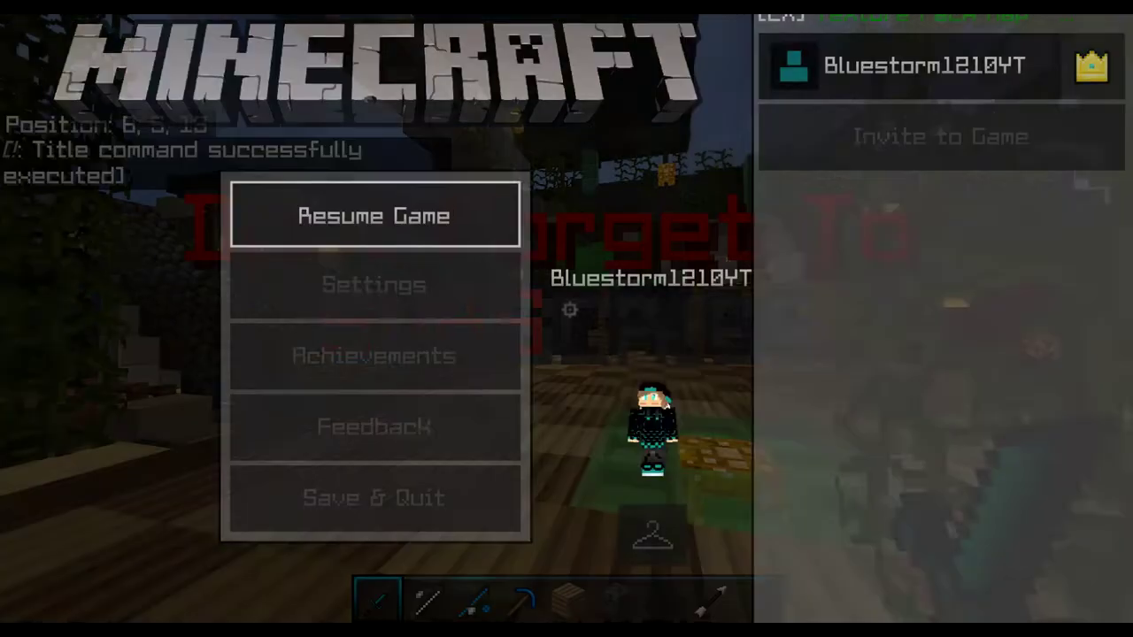
key("Escape")
key("F5")
key("F5")
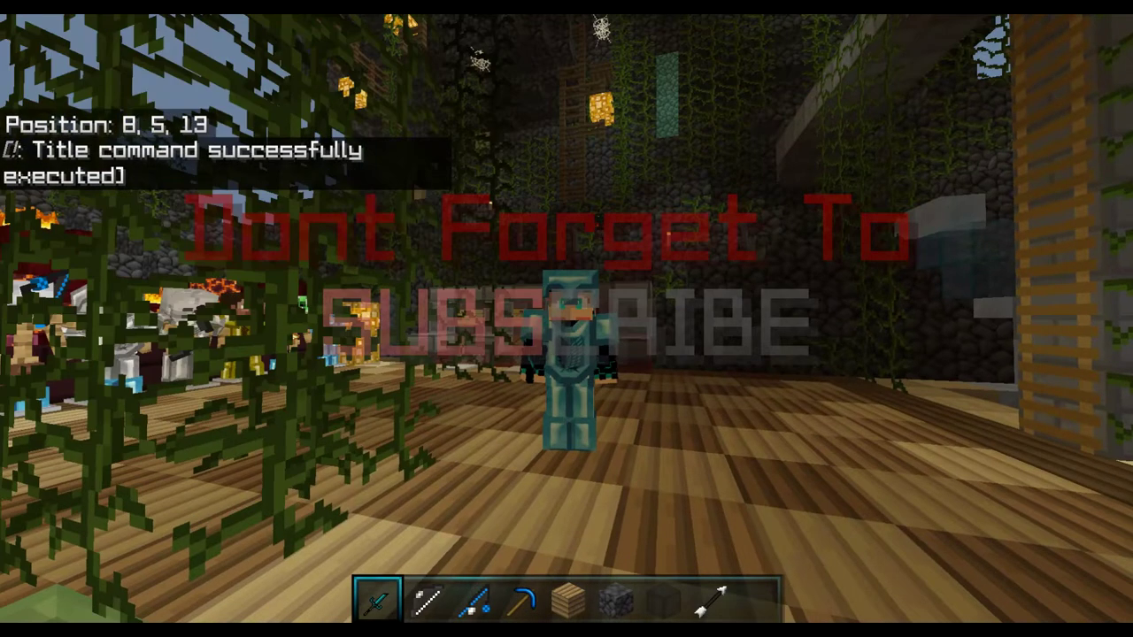
Step: Walk the character around the wooden plaza near the striped stall and nether portal to show the texture pack
key("w")
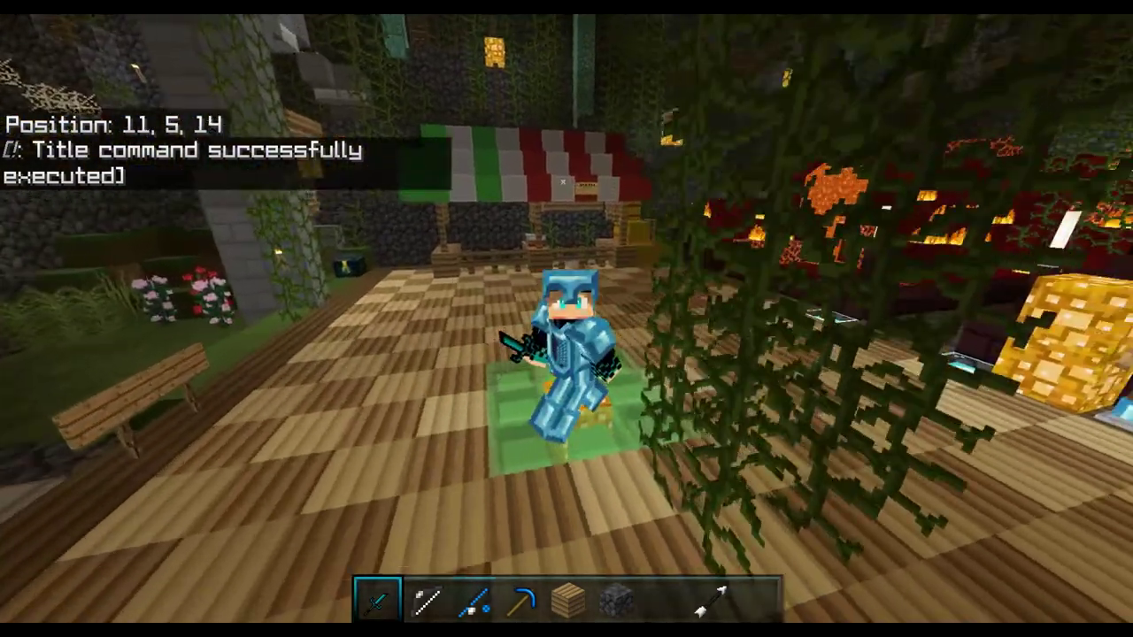
key("w")
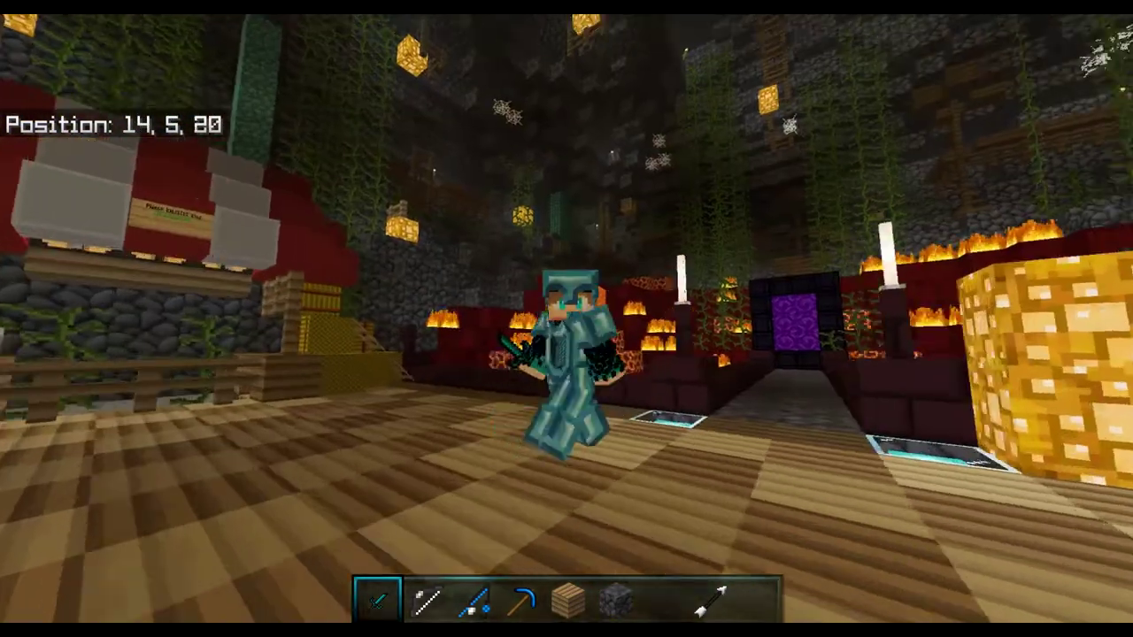
key("w")
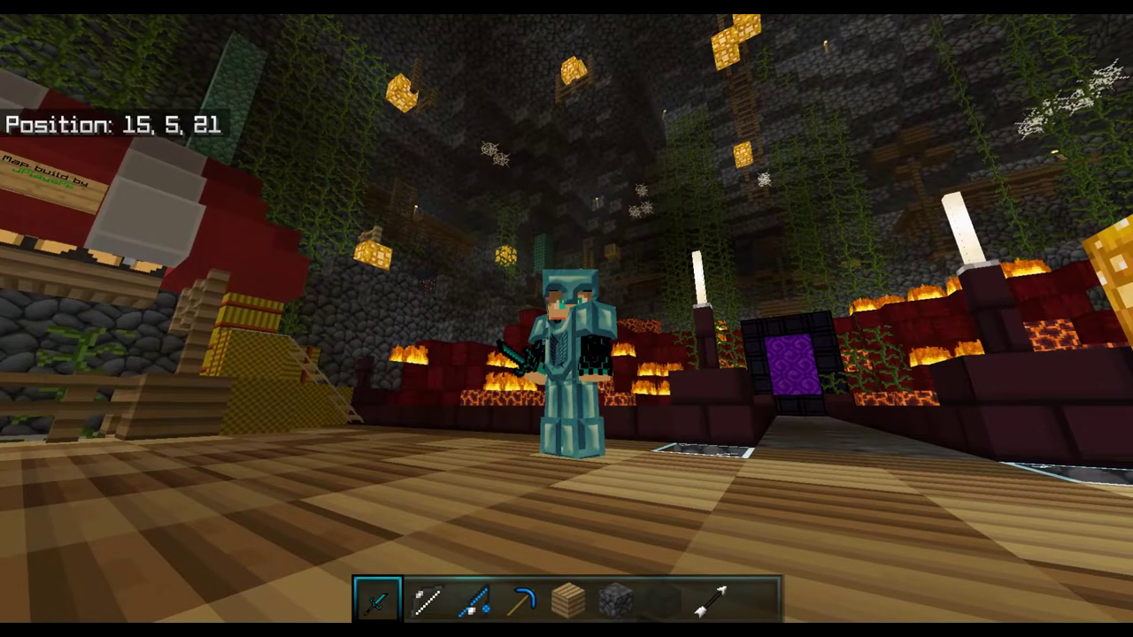
key("w")
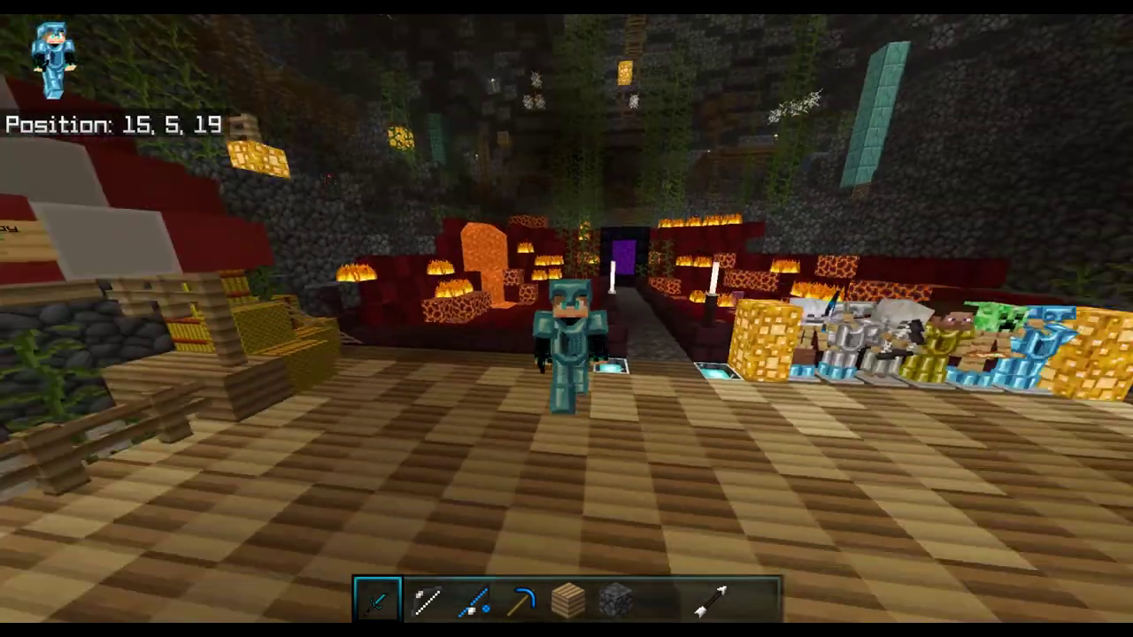
key("w")
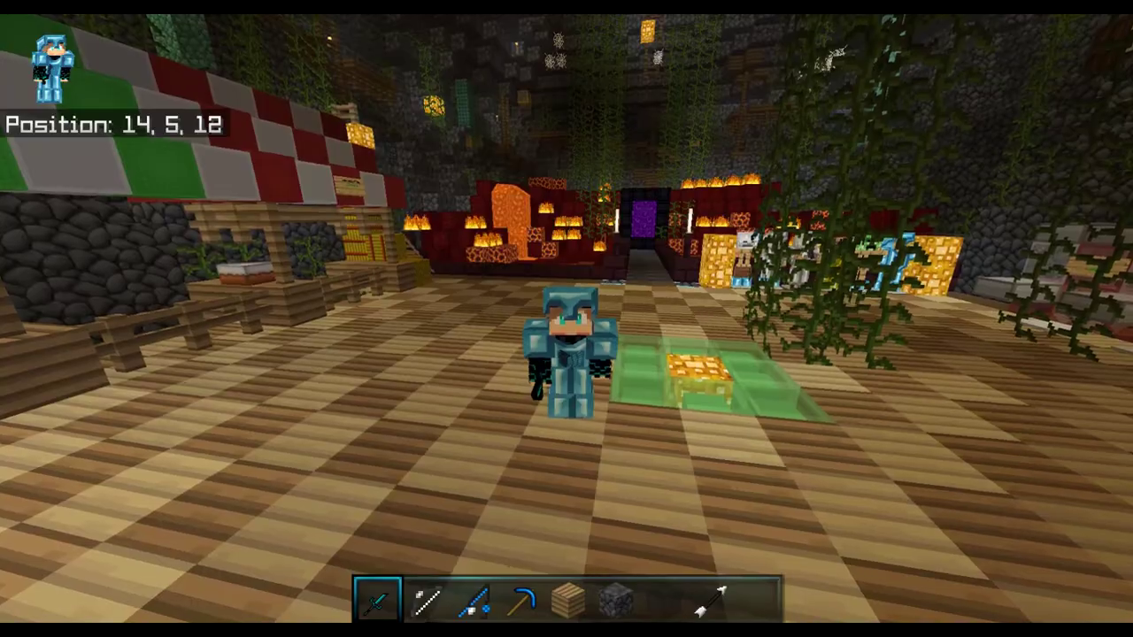